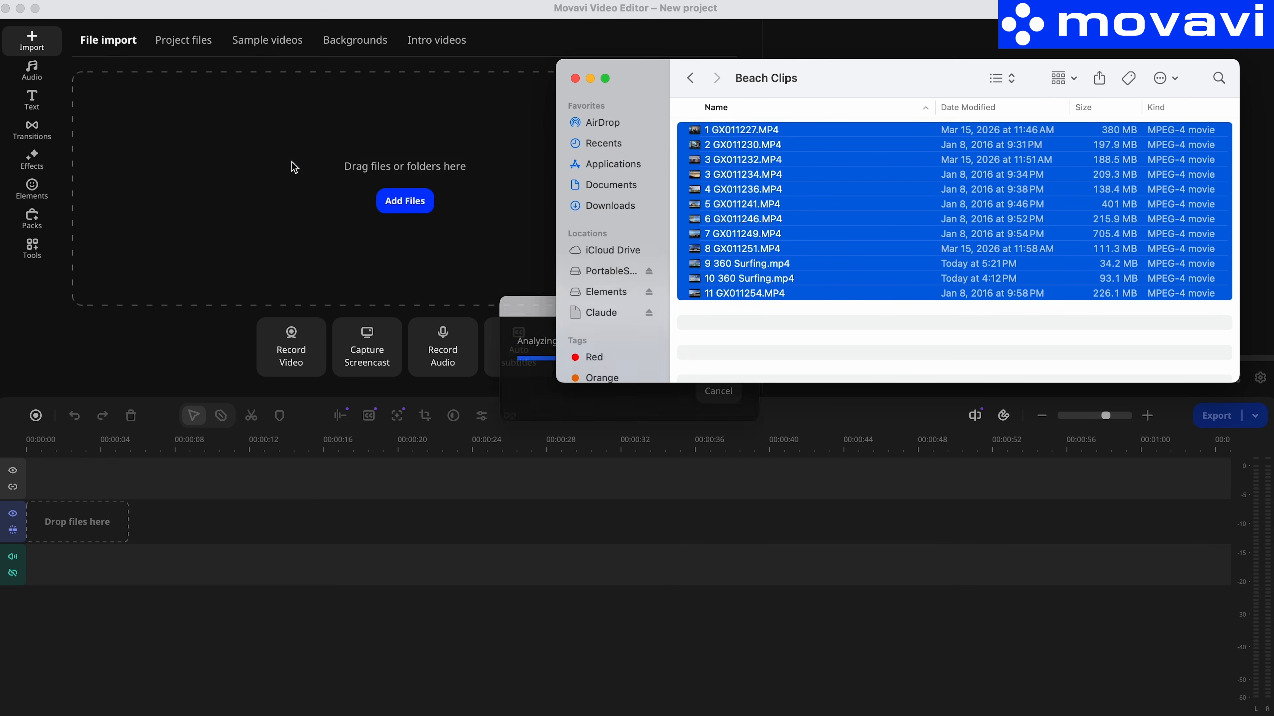
Place all twelve imported project clips in sequence on the video track.
{"action": "left_click", "coordinate": [184, 177]}
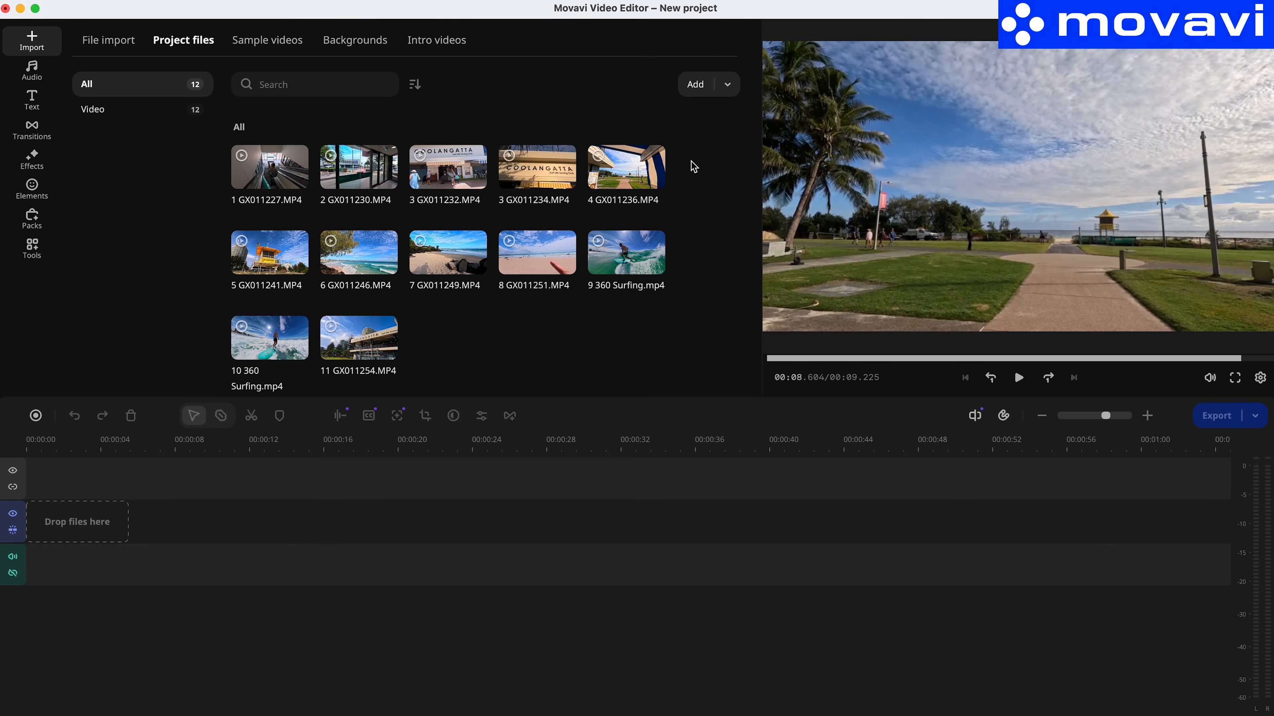
{"action": "key", "text": "super+a"}
{"action": "left_click_drag", "start_coordinate": [260, 181], "coordinate": [147, 527]}
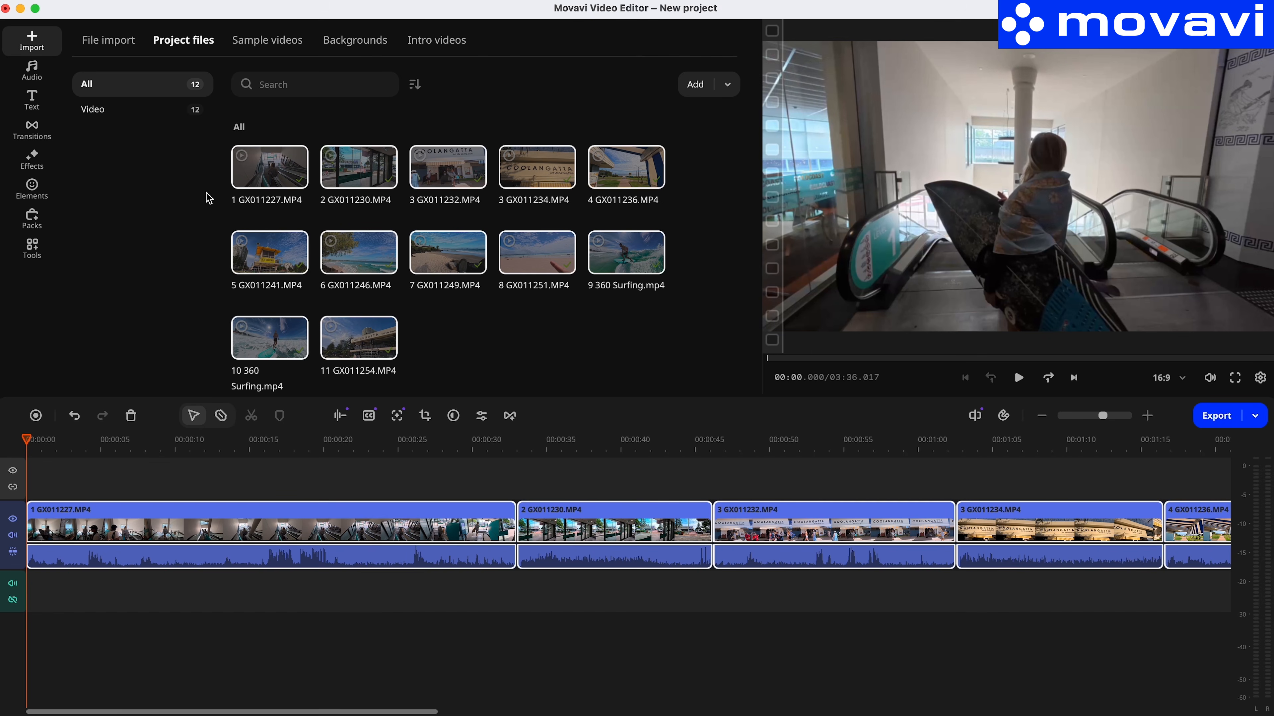
{"action": "mouse_move", "coordinate": [259, 178]}
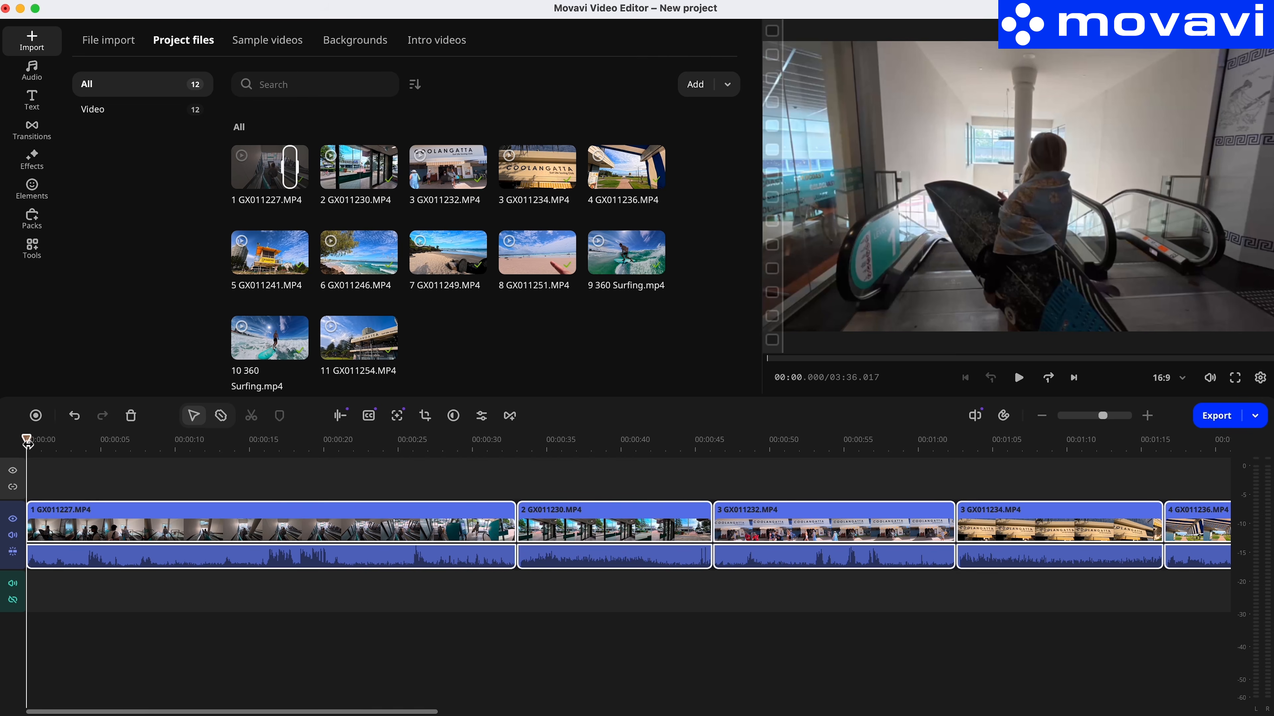
Trim clip 1 GX011227.MP4 to the section from about 25.8 to 28.2 seconds and close the gaps on the video track.
{"action": "left_click", "coordinate": [514, 525]}
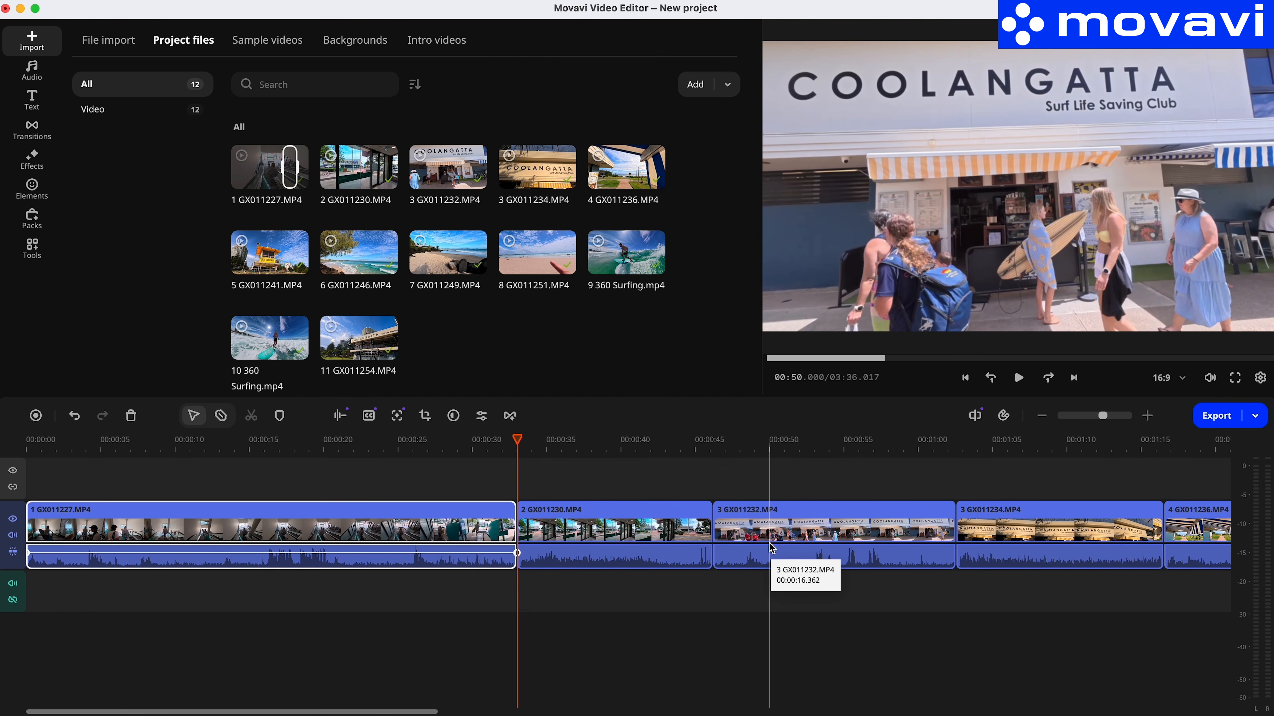
{"action": "left_click", "coordinate": [33, 523]}
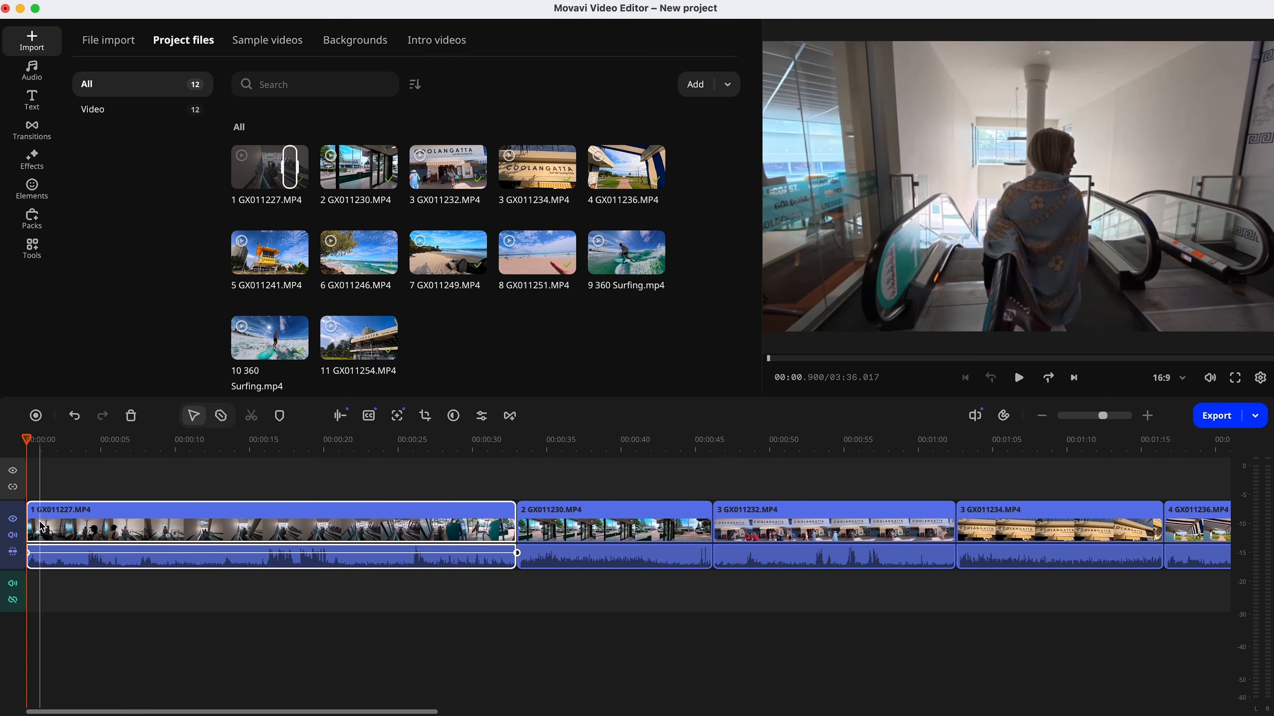
{"action": "left_click_drag", "start_coordinate": [42, 526], "coordinate": [409, 524]}
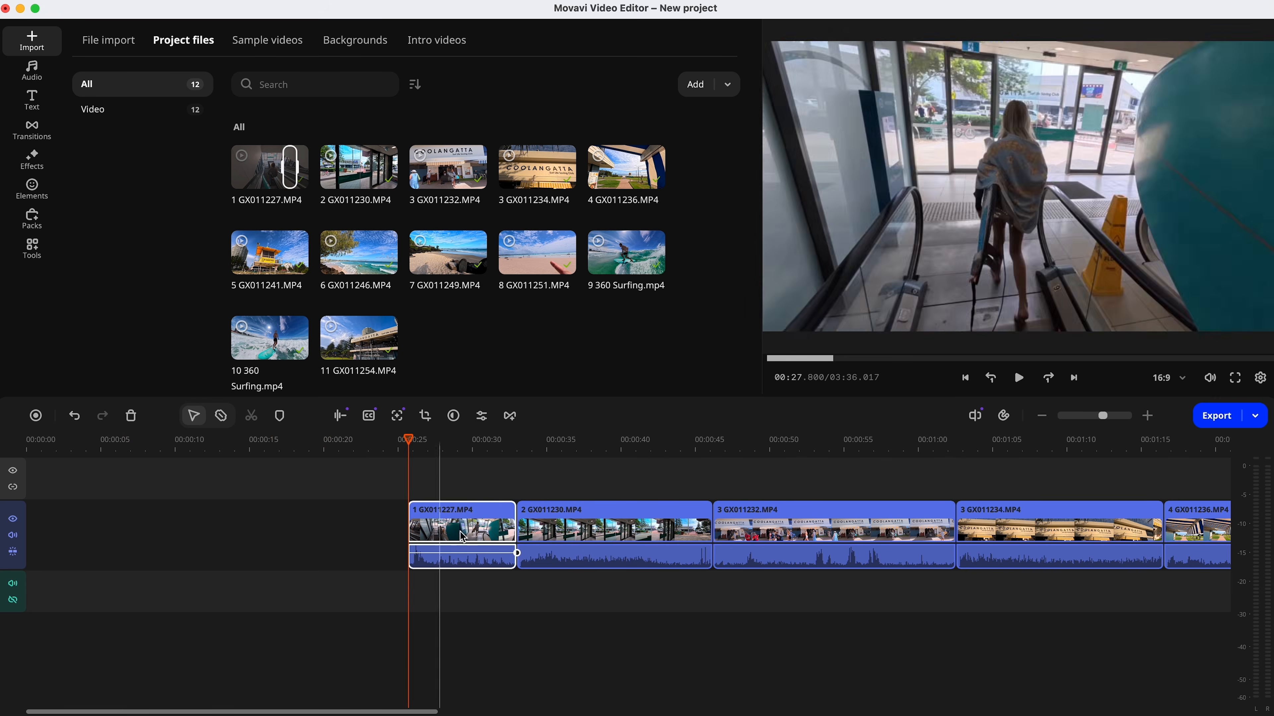
{"action": "left_click_drag", "start_coordinate": [515, 532], "coordinate": [445, 535]}
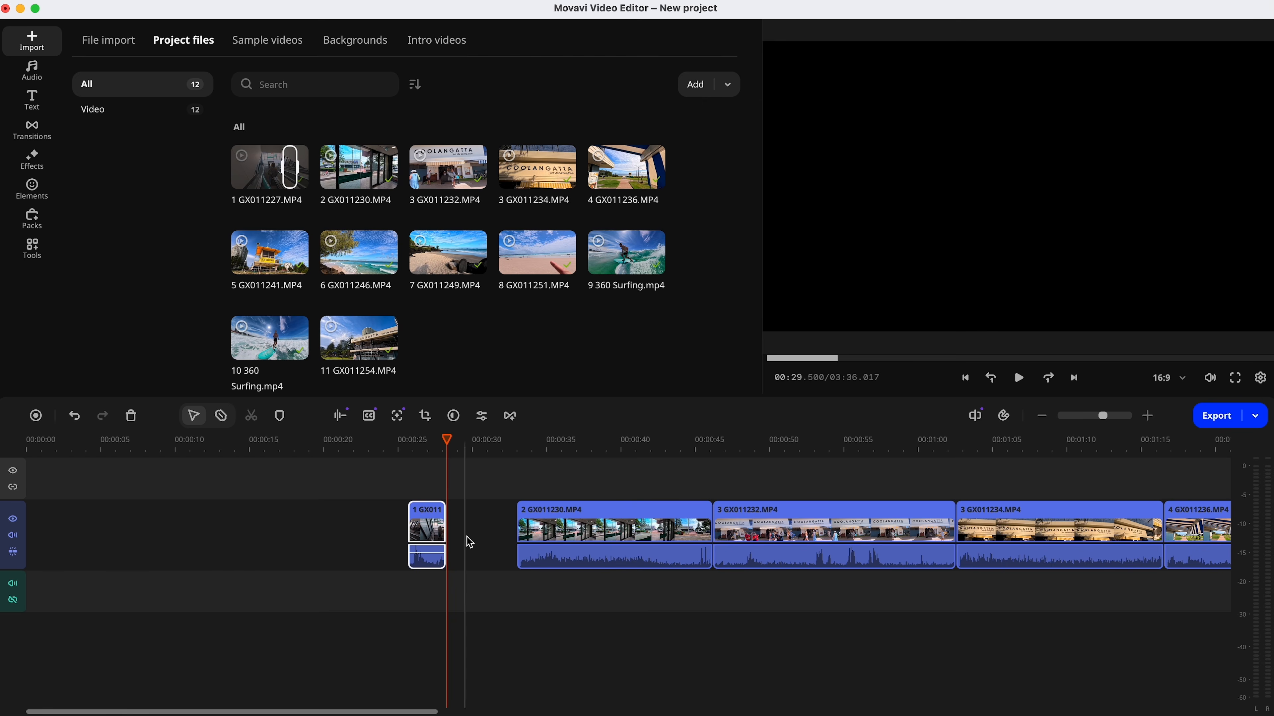
{"action": "left_click", "coordinate": [13, 551]}
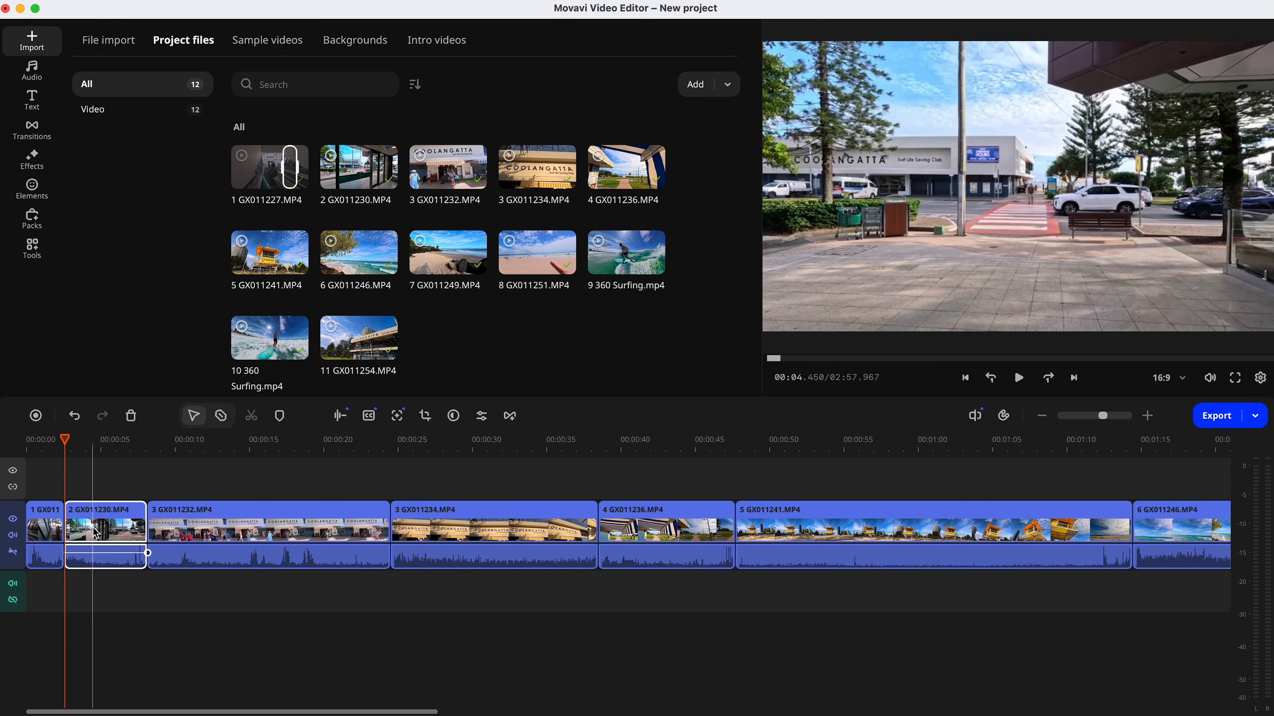
Split clip 8 GX011251.MP4 with the Razor tool at about 32, 33.5 and 36.8 seconds, and select the second piece.
{"action": "left_click", "coordinate": [194, 415]}
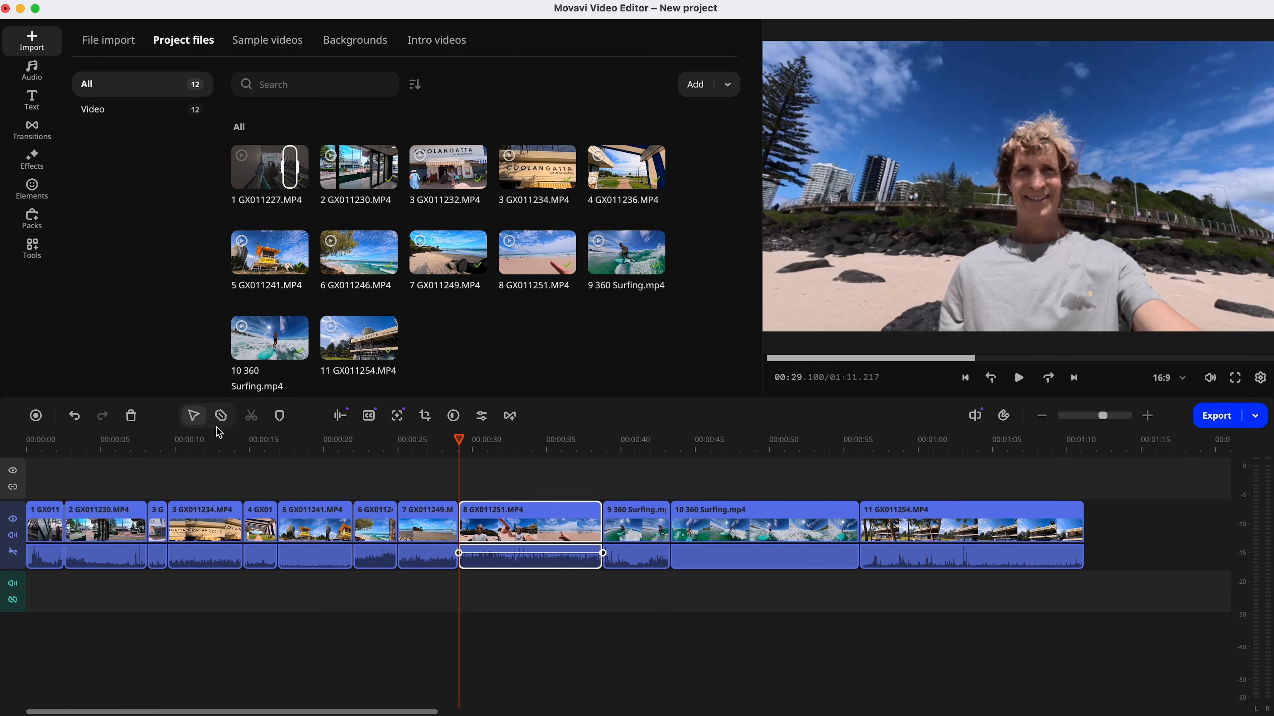
{"action": "left_click", "coordinate": [220, 416]}
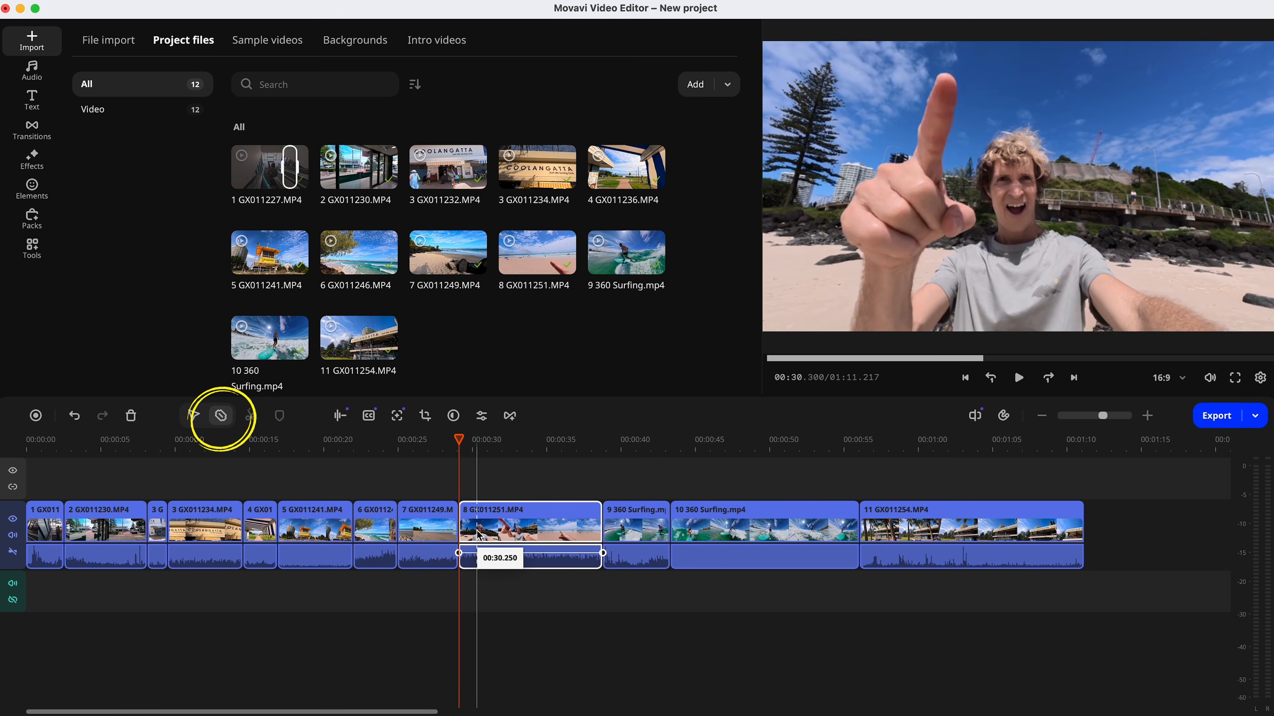
{"action": "left_click", "coordinate": [501, 532]}
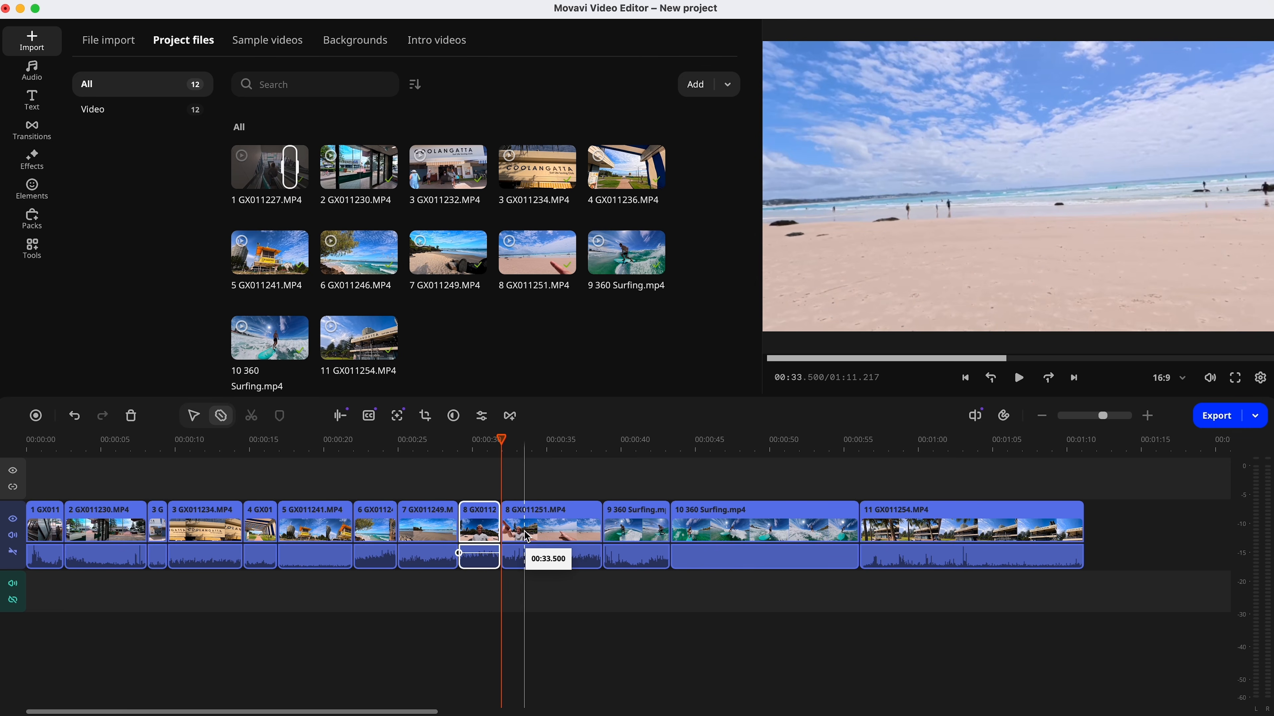
{"action": "left_click", "coordinate": [524, 533]}
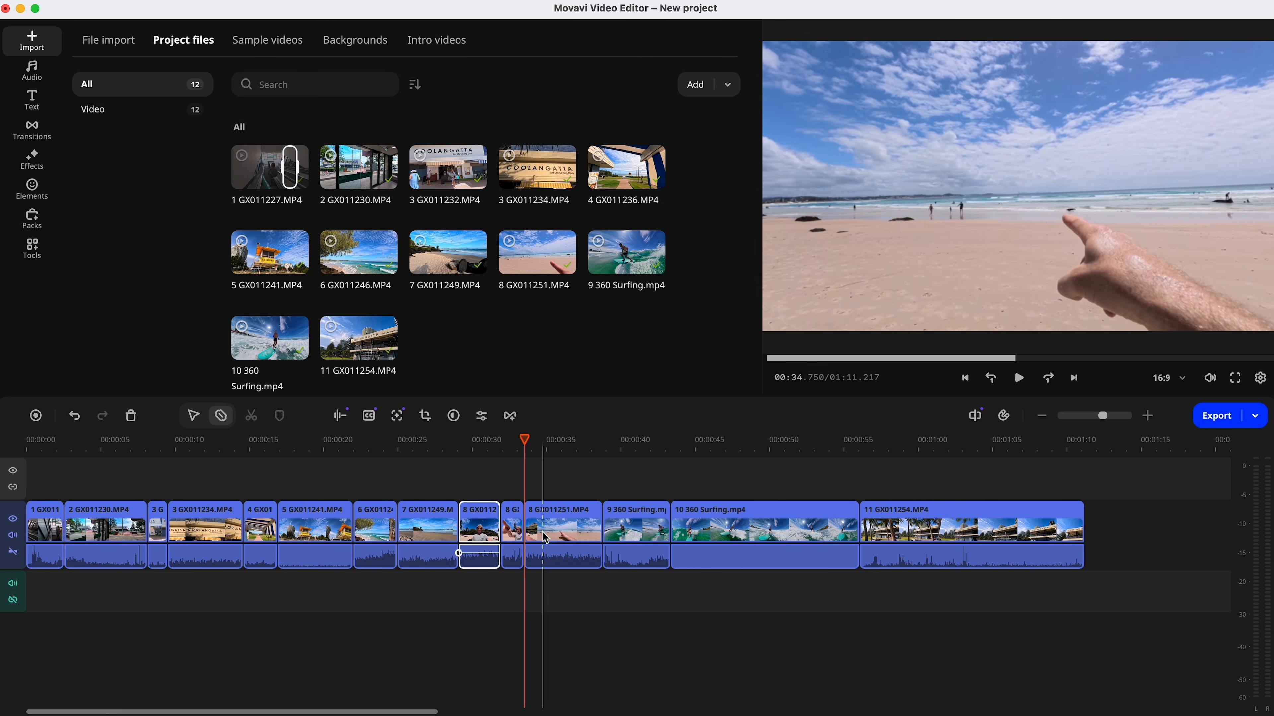
{"action": "left_click", "coordinate": [573, 538]}
{"action": "left_click", "coordinate": [195, 418]}
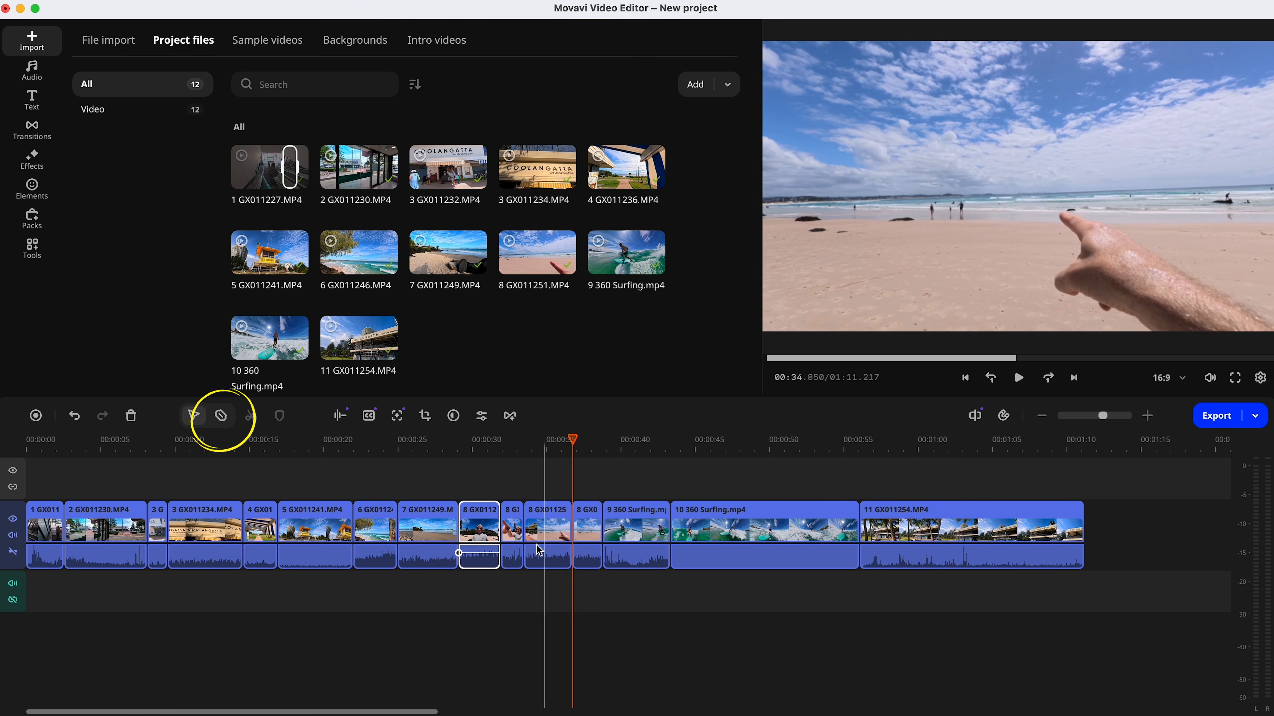
{"action": "left_click", "coordinate": [512, 534]}
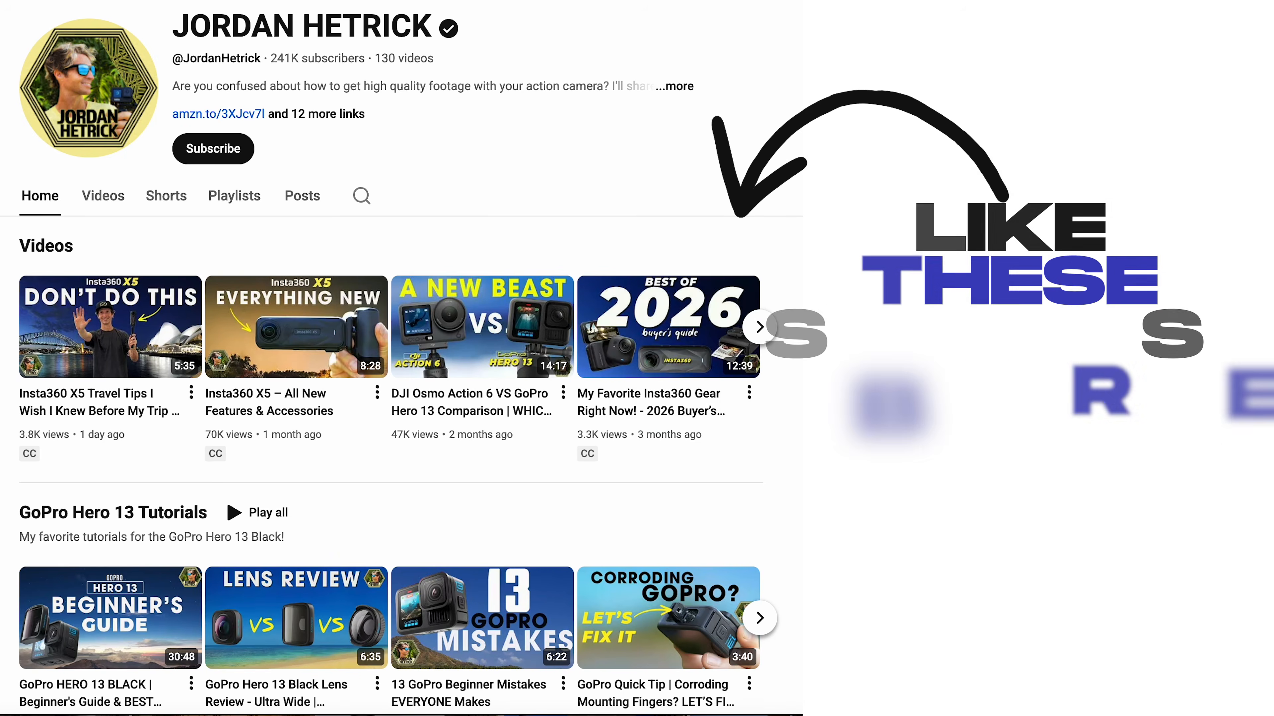
{"action": "scroll", "coordinate": [391, 358], "scroll_direction": "down", "scroll_amount": 5}
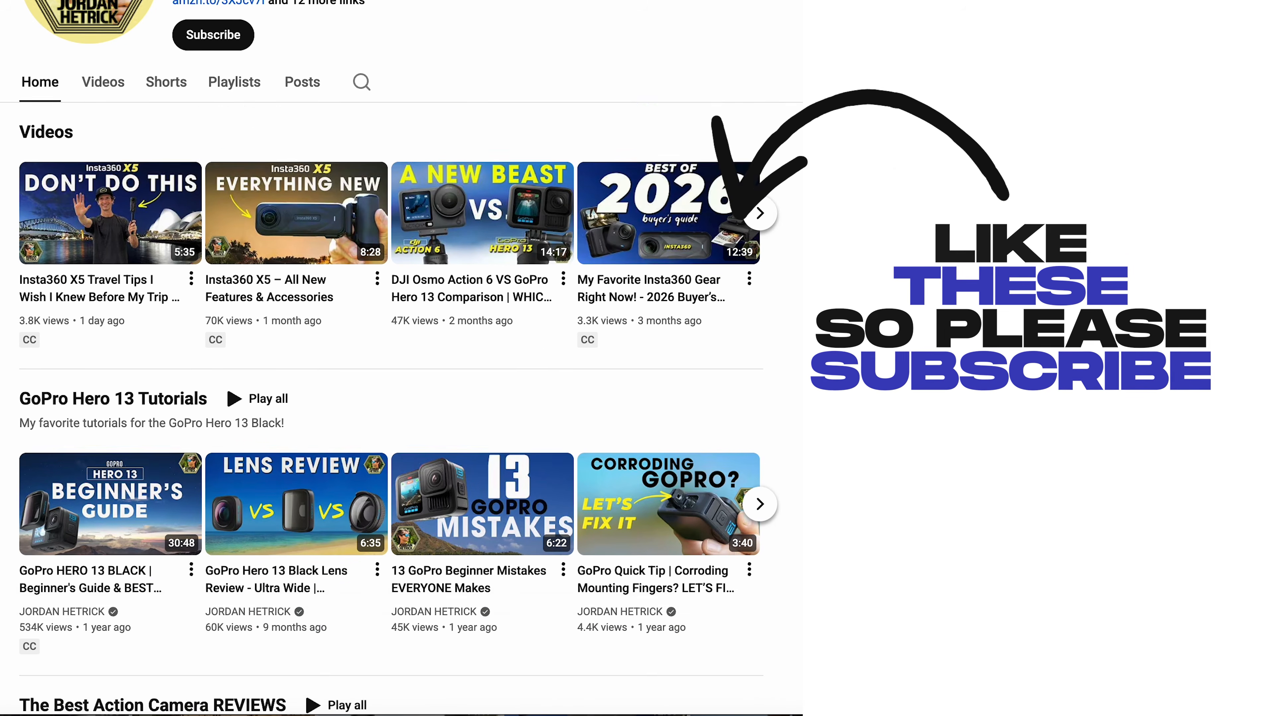
{"action": "scroll", "coordinate": [391, 376], "scroll_direction": "down", "scroll_amount": 5}
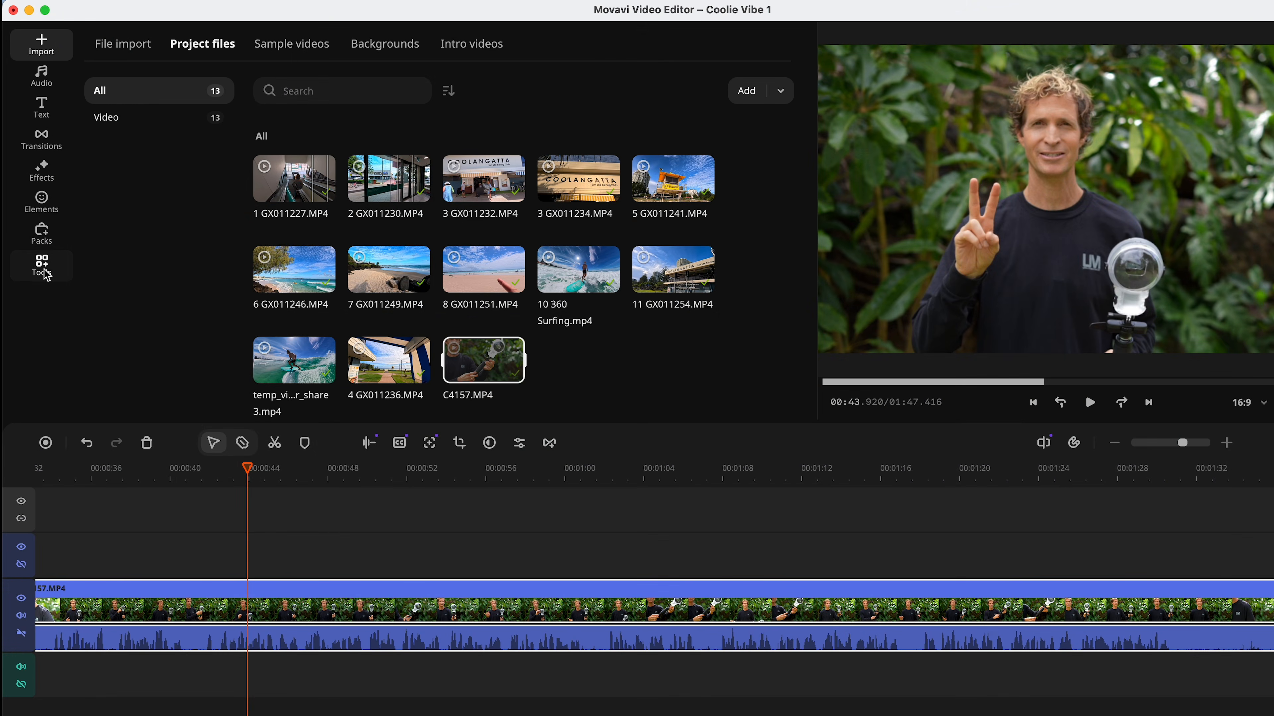
Run automatic Silence removal on the talking clip C4157.MP4.
{"action": "left_click", "coordinate": [43, 266]}
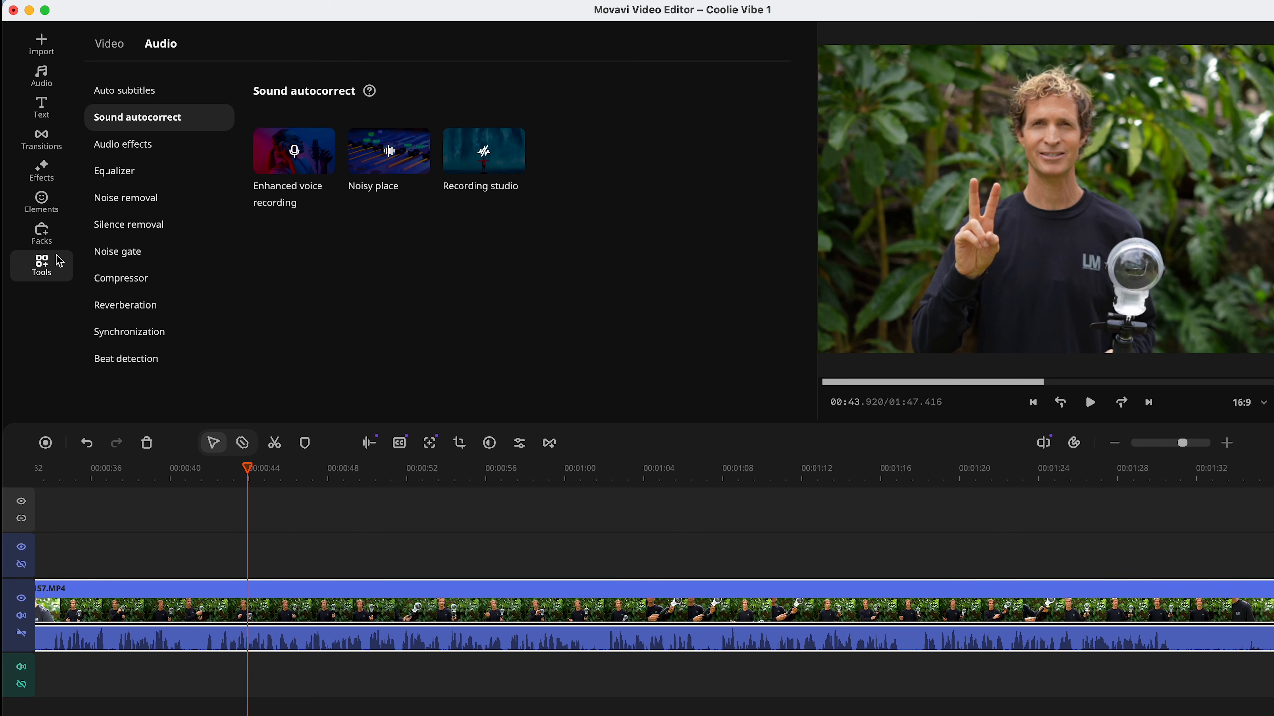
{"action": "left_click", "coordinate": [128, 225]}
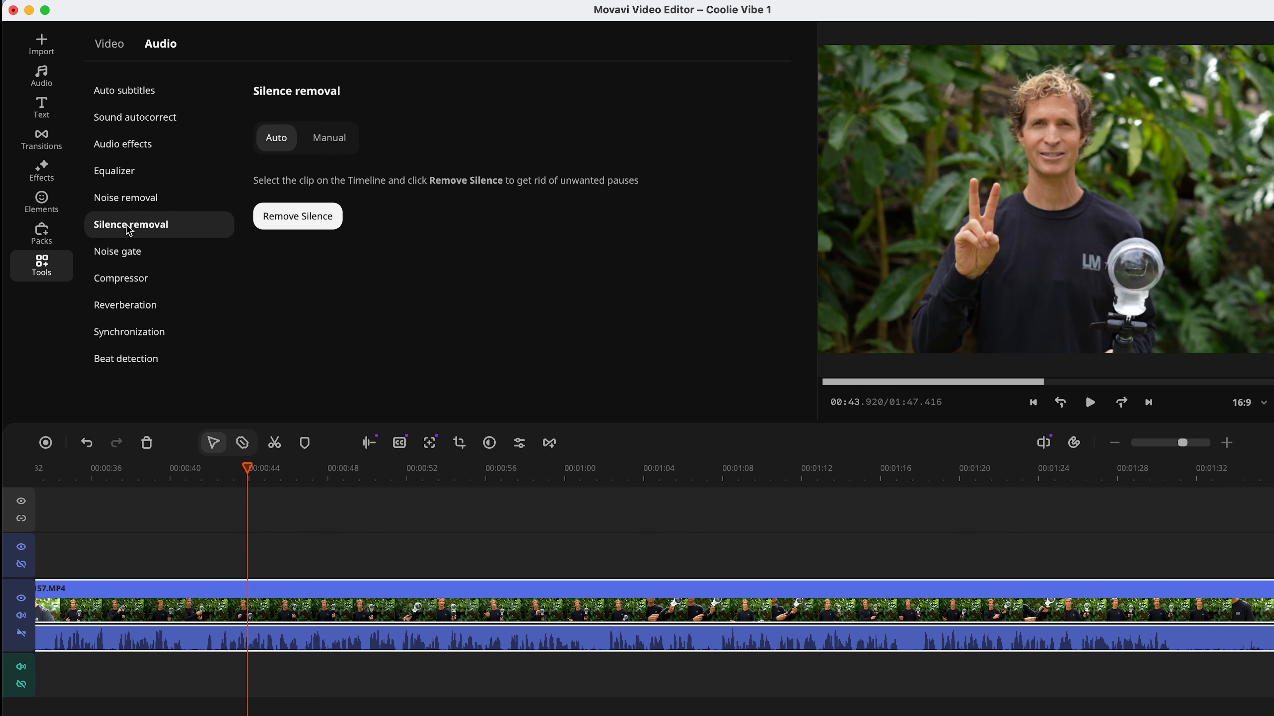
{"action": "left_click", "coordinate": [295, 218]}
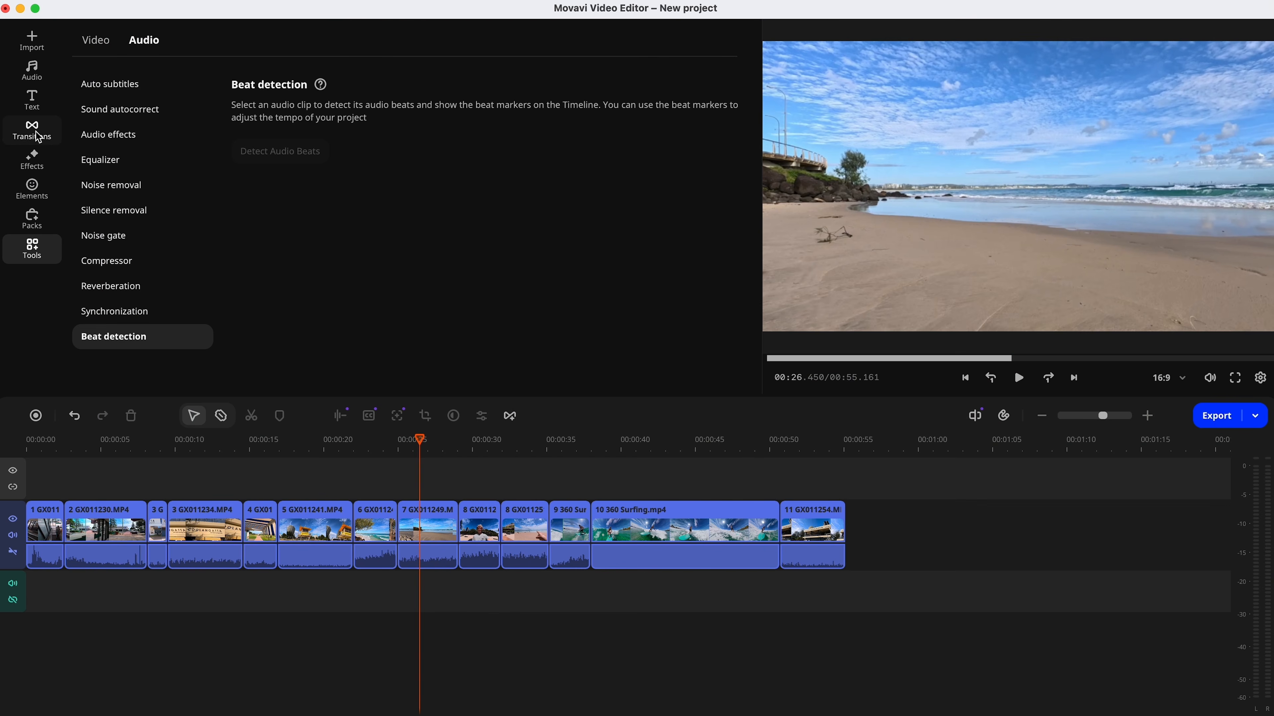
Browse the built-in music library's Featured, Abstract, Chillout, Cinematic and Classical categories.
{"action": "left_click", "coordinate": [31, 69]}
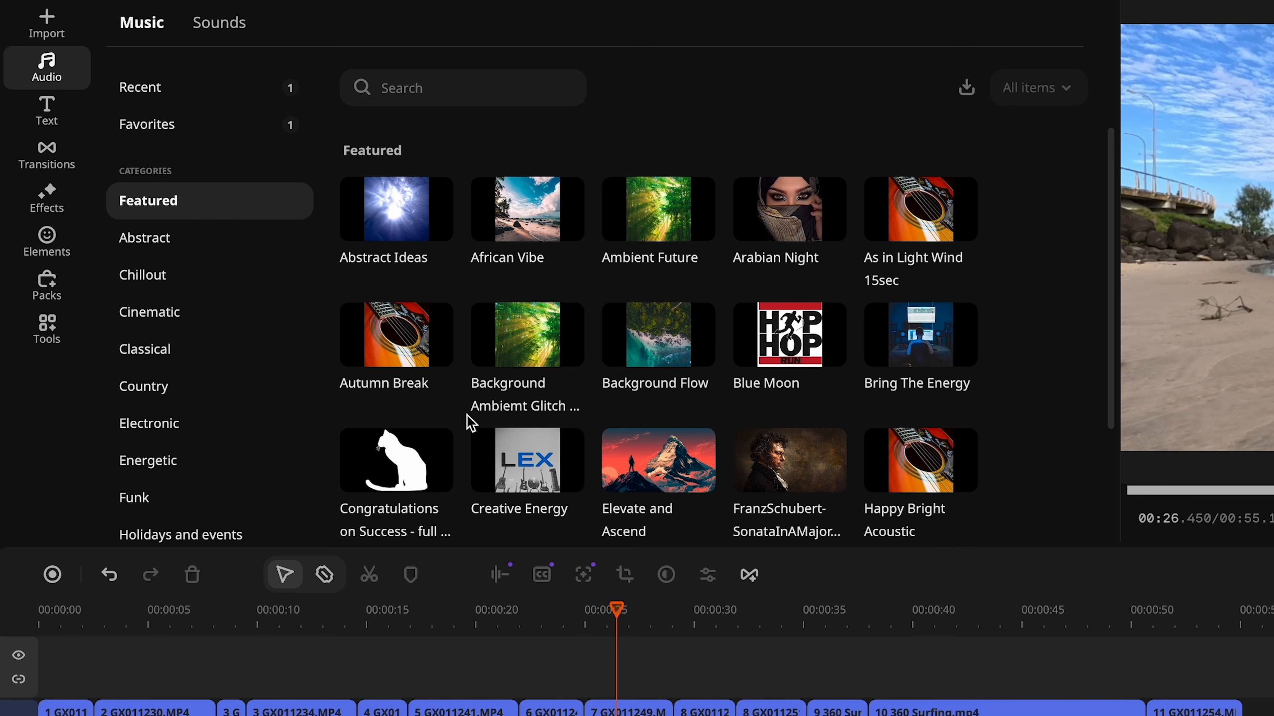
{"action": "scroll", "coordinate": [466, 426], "scroll_direction": "down", "scroll_amount": 4}
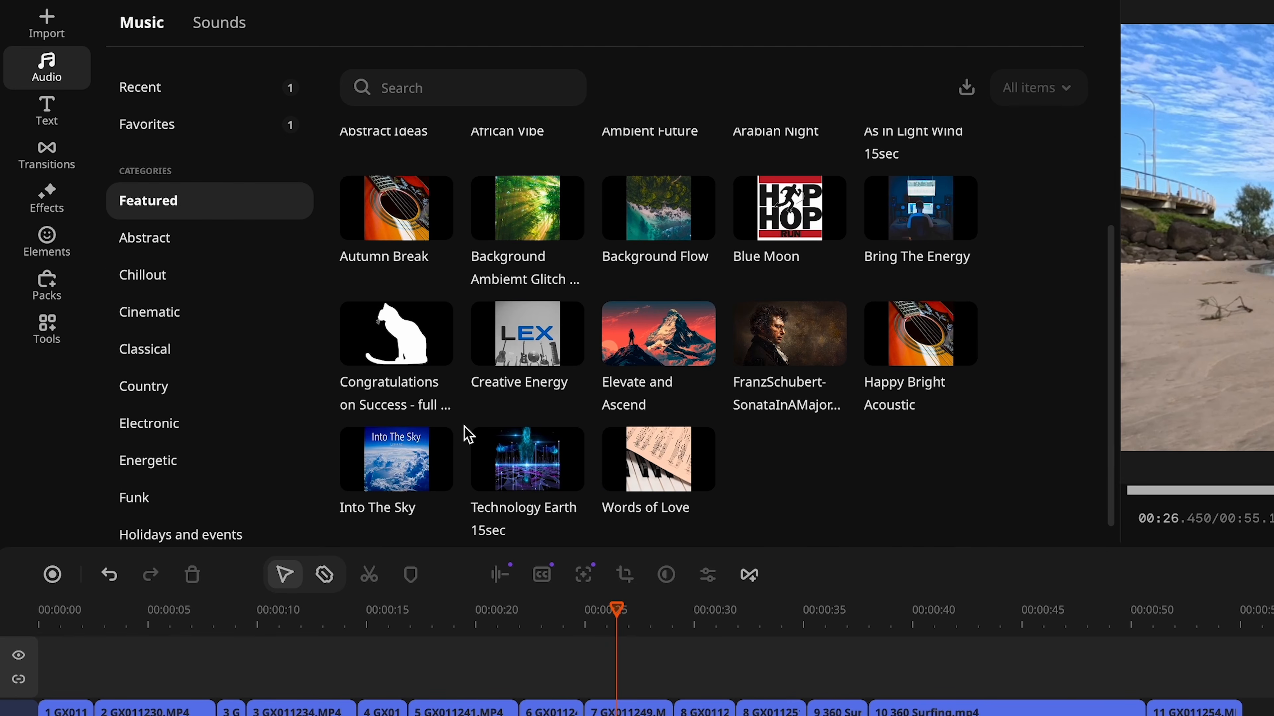
{"action": "scroll", "coordinate": [464, 433], "scroll_direction": "up", "scroll_amount": 4}
{"action": "left_click", "coordinate": [143, 243]}
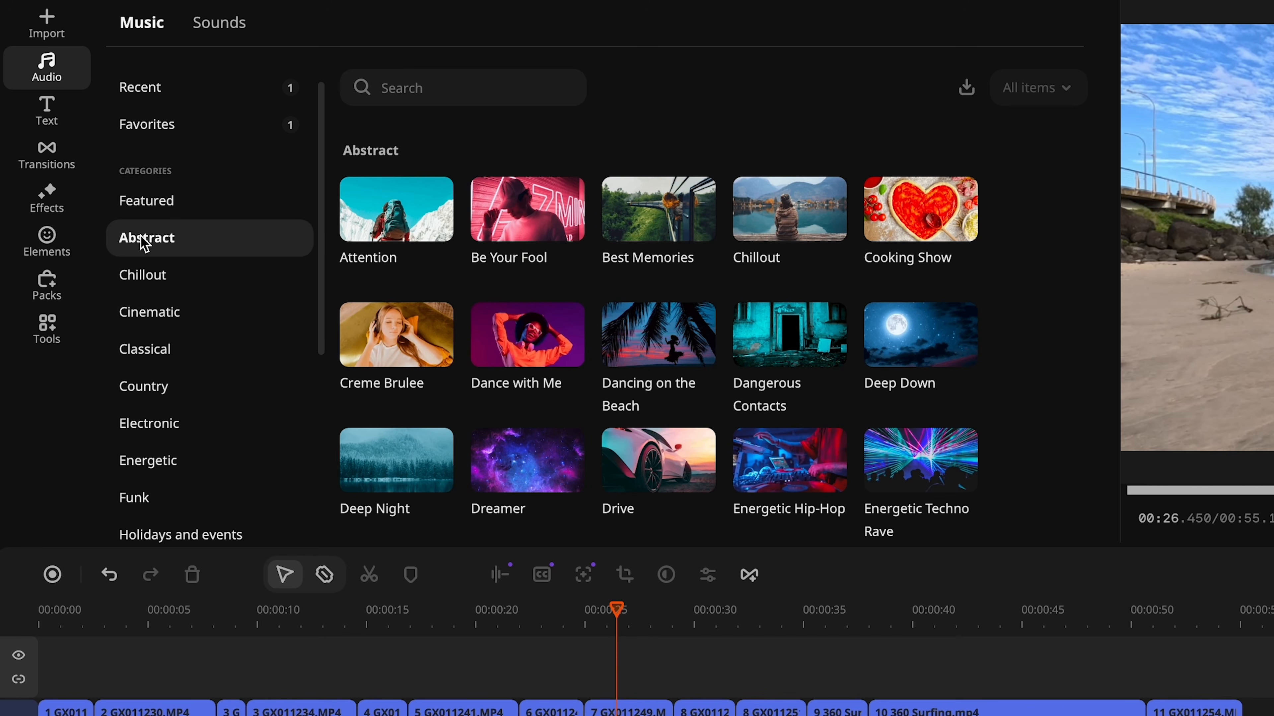
{"action": "left_click", "coordinate": [151, 286]}
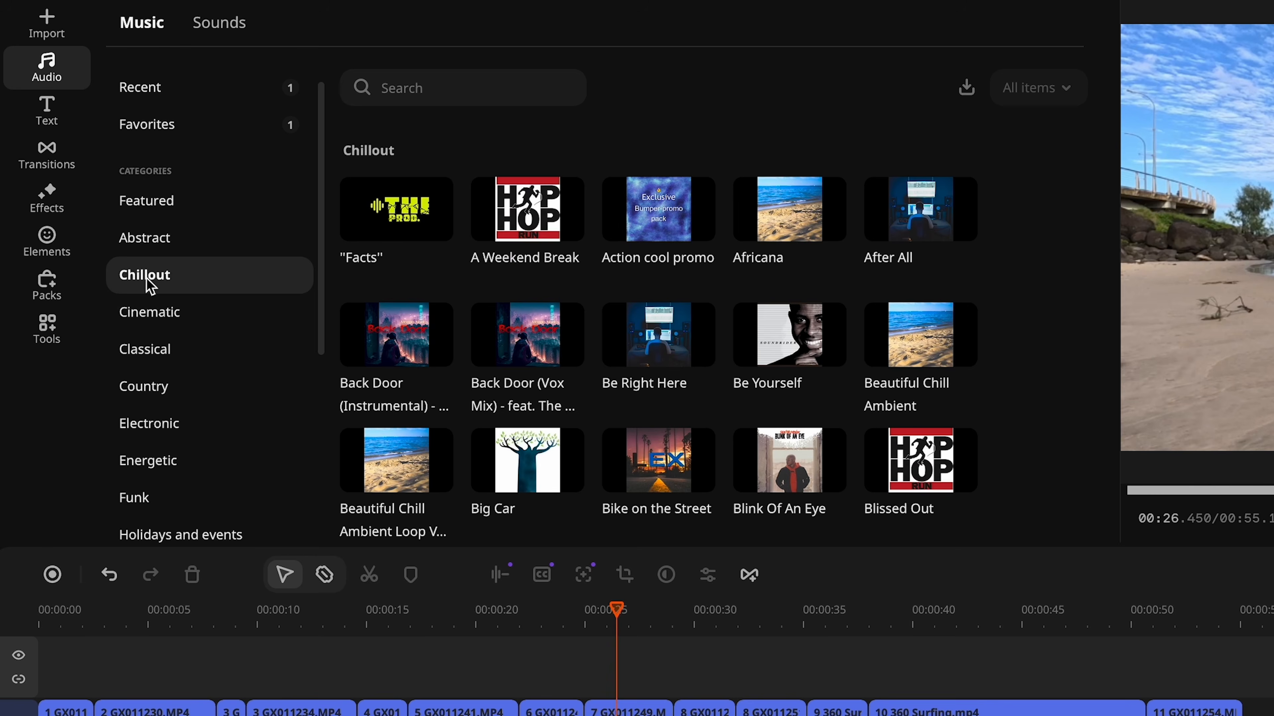
{"action": "left_click", "coordinate": [156, 321]}
{"action": "left_click", "coordinate": [164, 350]}
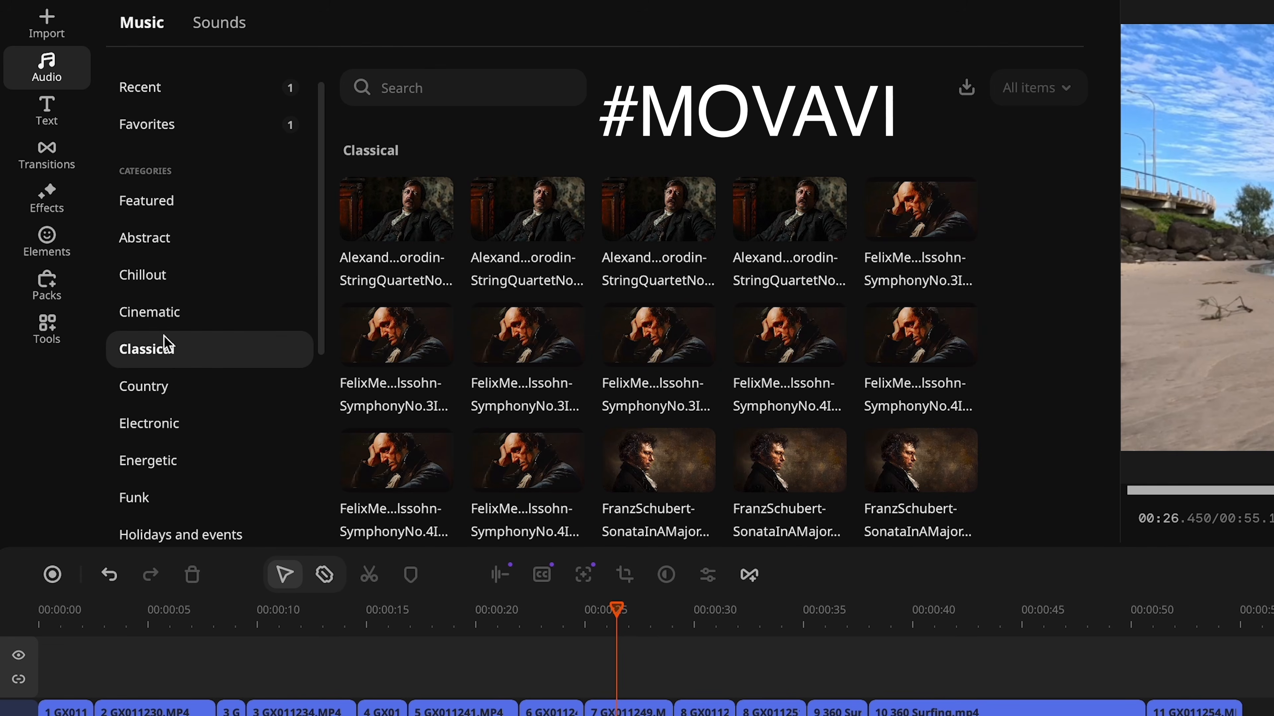
{"action": "left_click", "coordinate": [162, 201]}
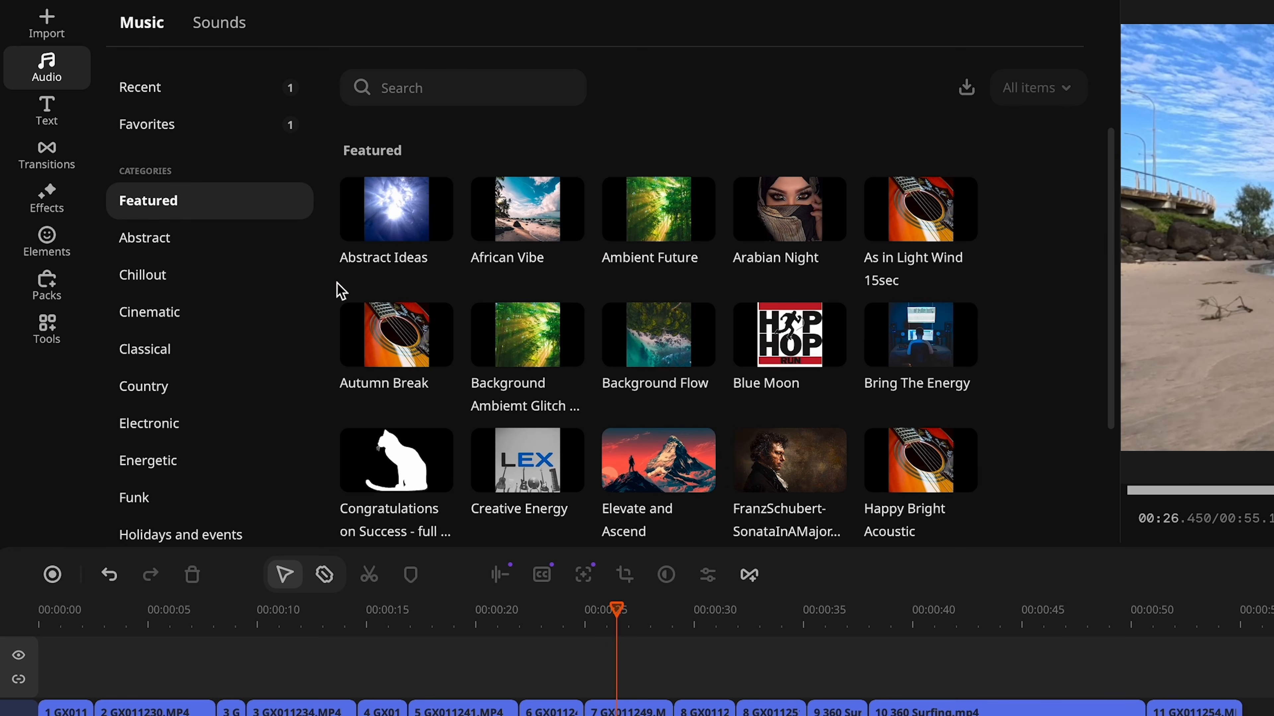
Add the recently used music track Lose Control to the audio track below the clips.
{"action": "left_click", "coordinate": [166, 88]}
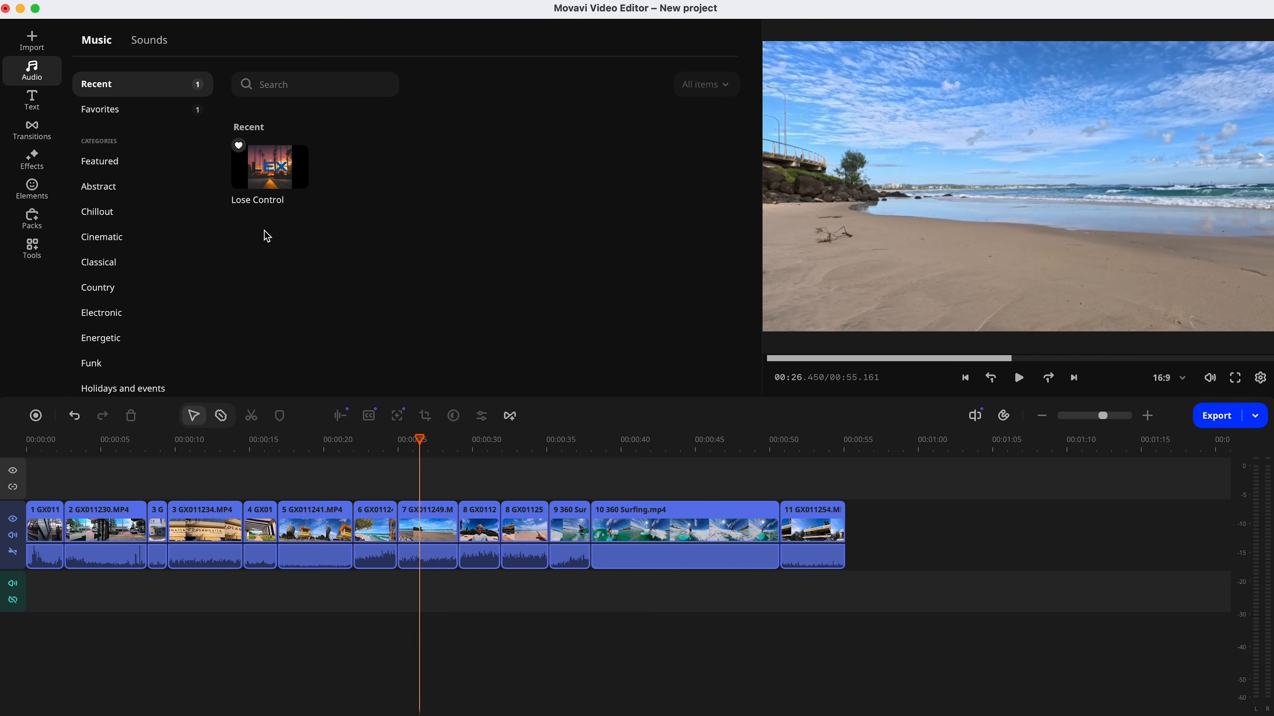
{"action": "double_click", "coordinate": [274, 180]}
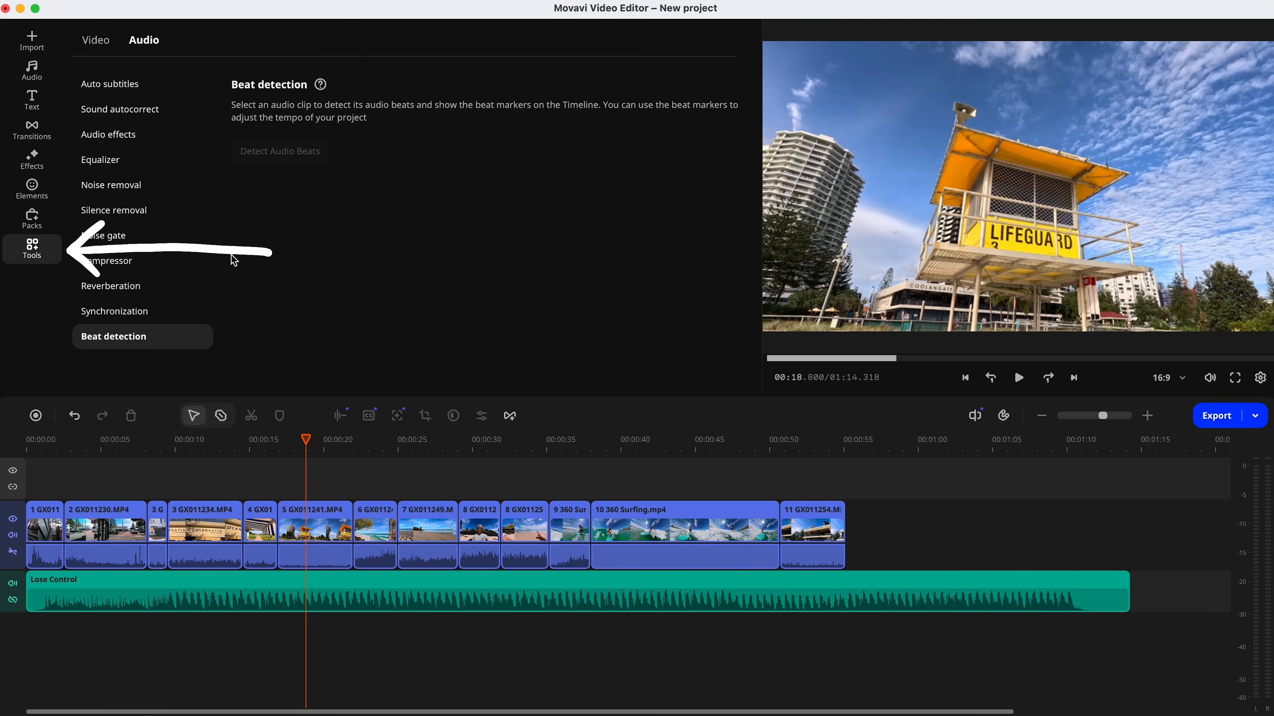
Detect the beats of the Lose Control track and shorten the minimum time between beat markers.
{"action": "left_click", "coordinate": [194, 579]}
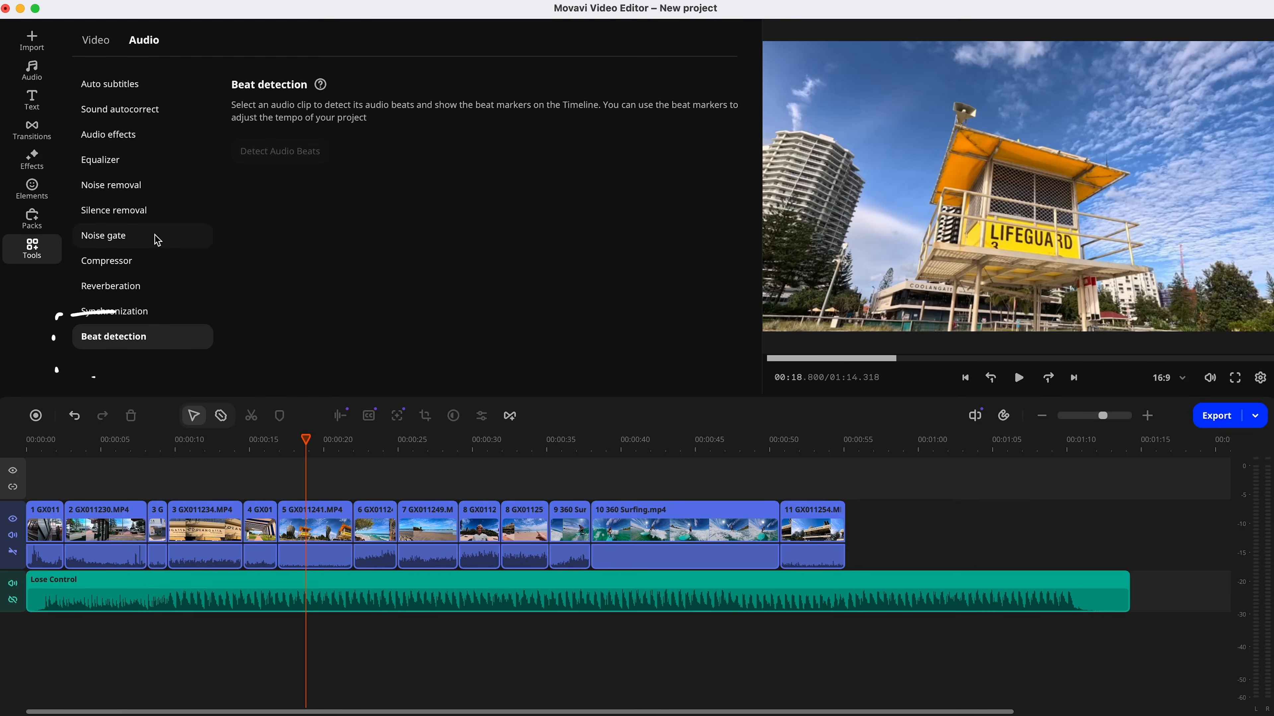
{"action": "left_click", "coordinate": [193, 579]}
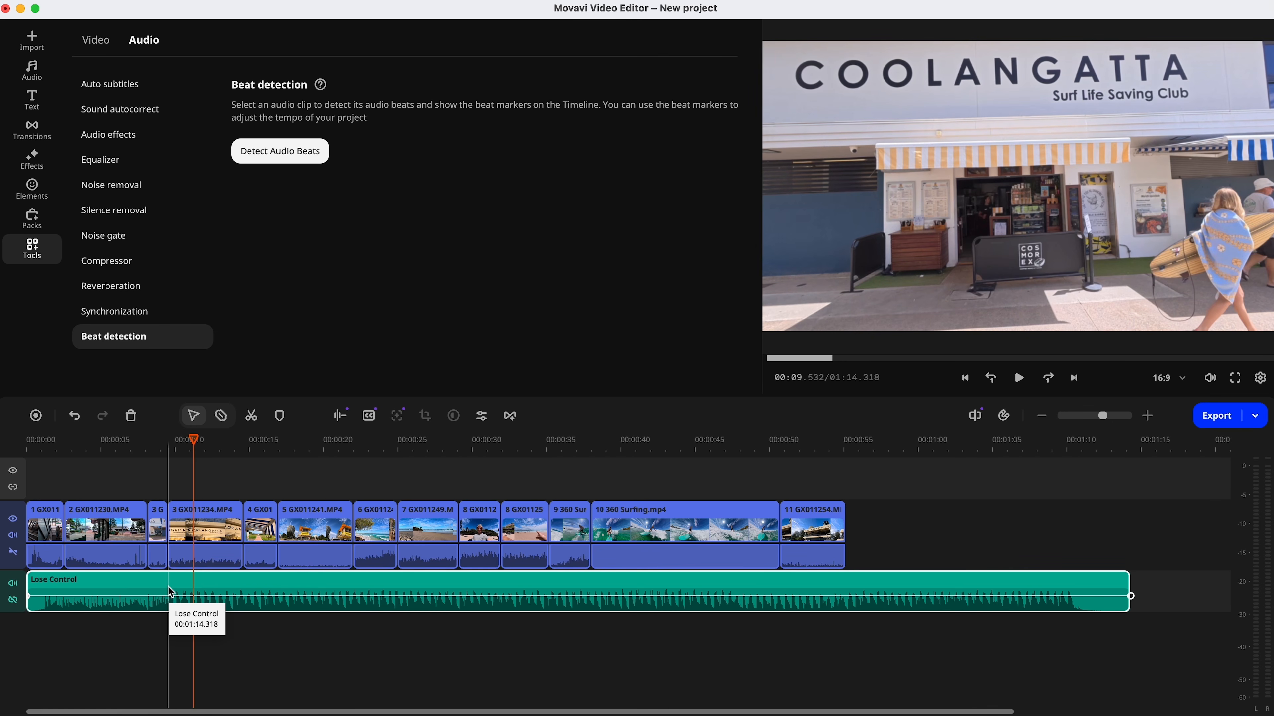
{"action": "left_click", "coordinate": [280, 151]}
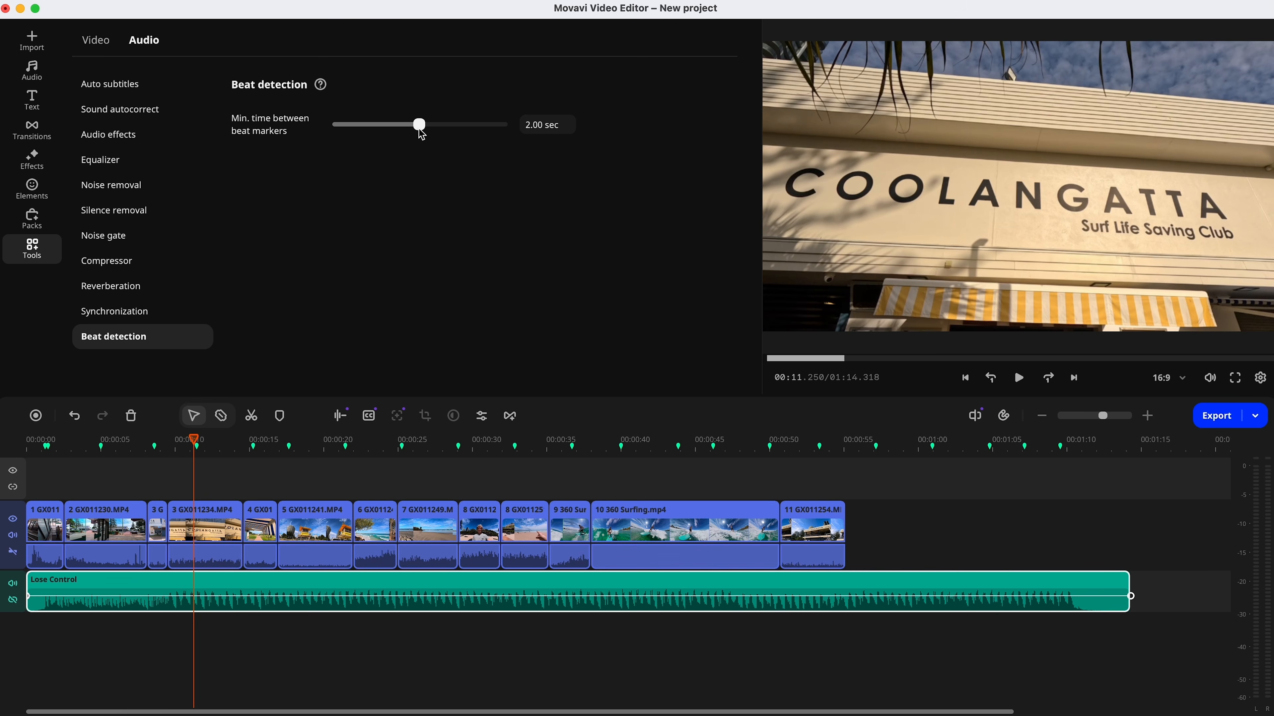
{"action": "left_click_drag", "start_coordinate": [417, 125], "coordinate": [377, 130]}
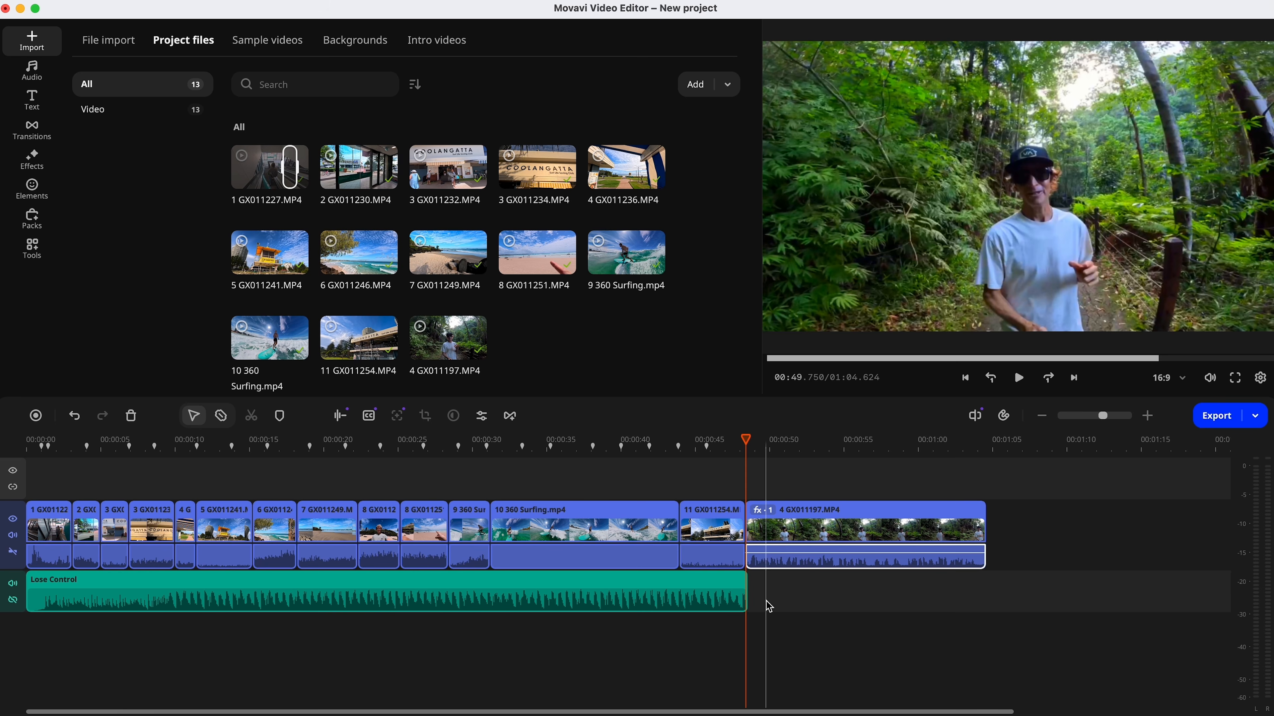
Generate automatic subtitles for clip 4 GX011197.MP4 with automatic language detection.
{"action": "left_click", "coordinate": [811, 560]}
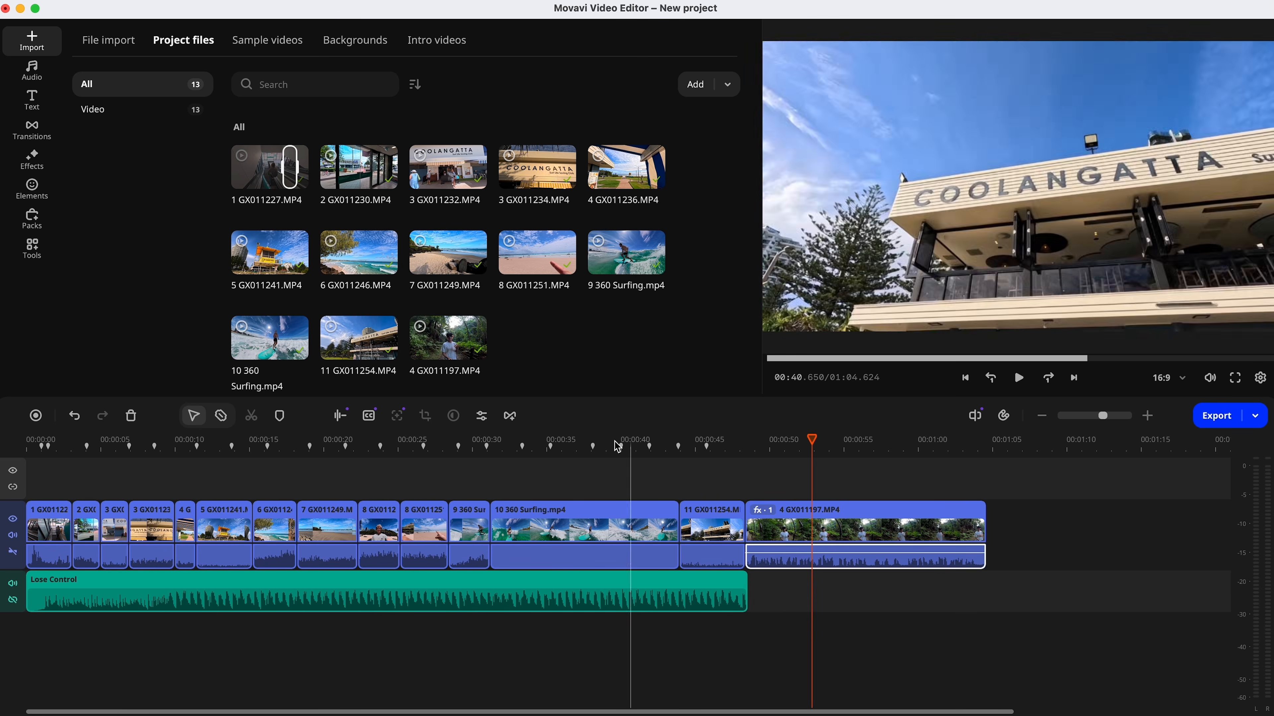
{"action": "left_click", "coordinate": [33, 250]}
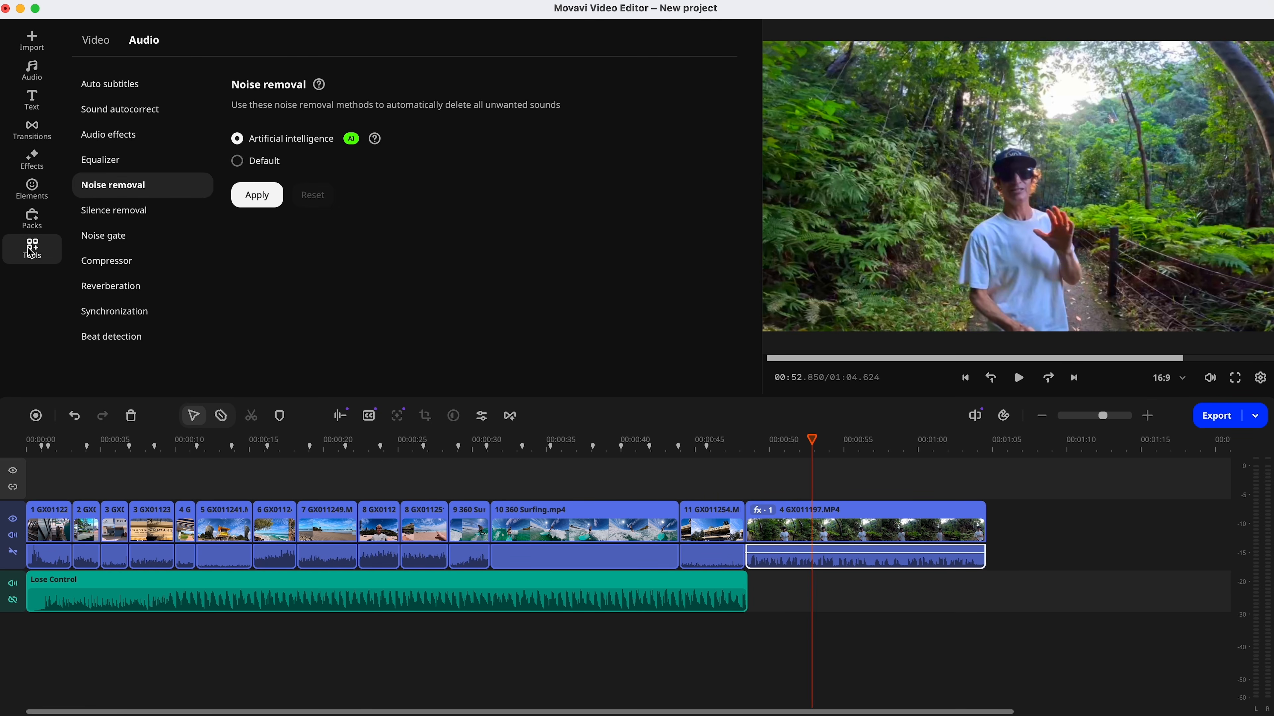
{"action": "left_click", "coordinate": [121, 87]}
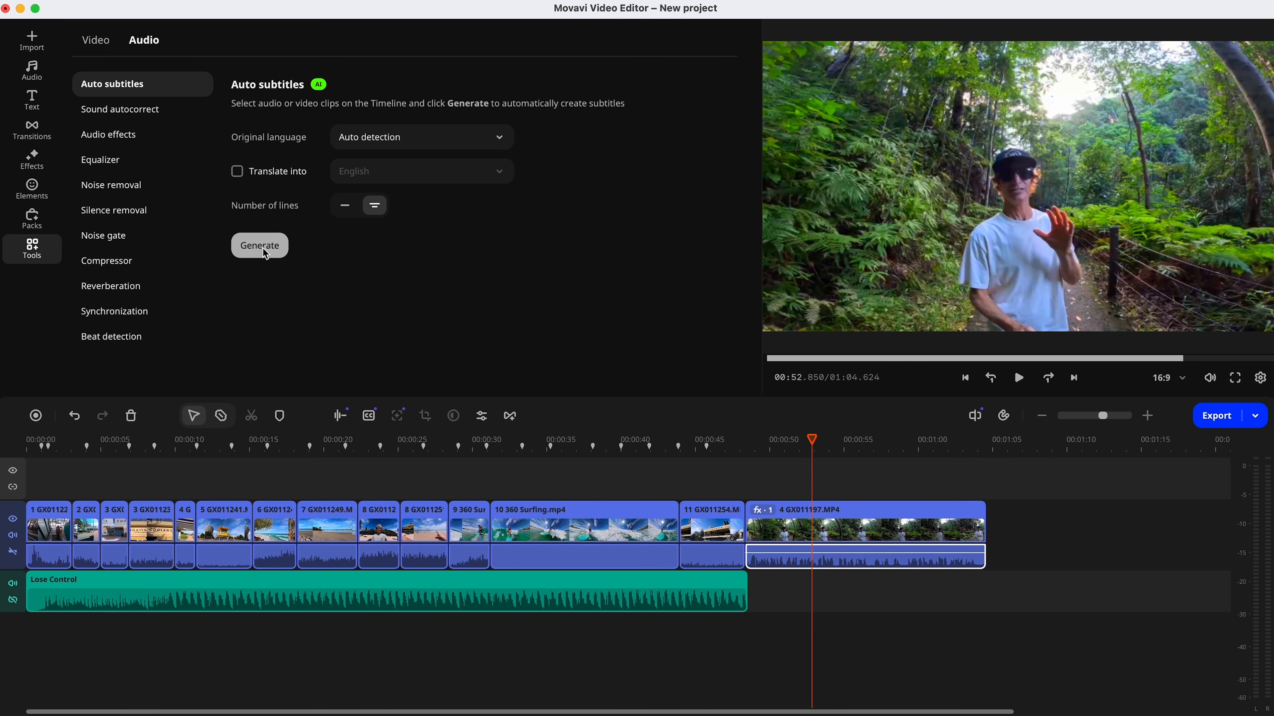
{"action": "left_click", "coordinate": [259, 248]}
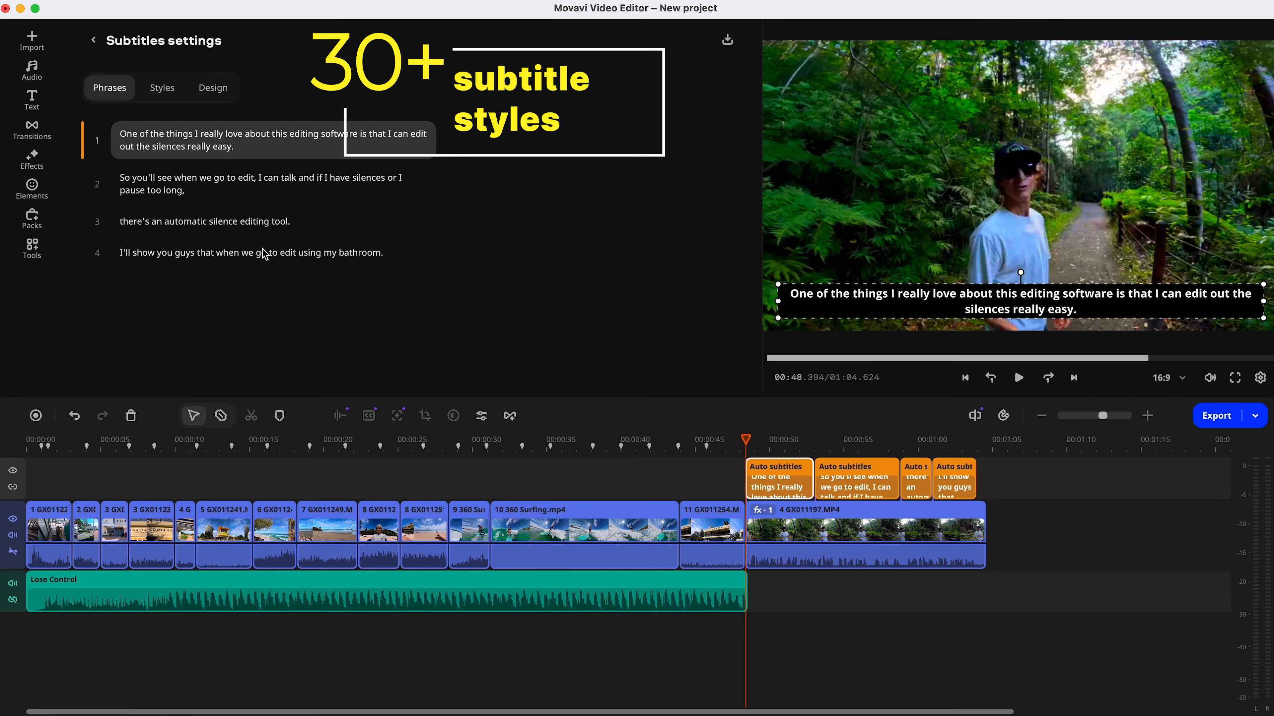
Browse the preset subtitle styles available for the automatically generated subtitles.
{"action": "left_click", "coordinate": [162, 87]}
{"action": "left_click", "coordinate": [748, 439]}
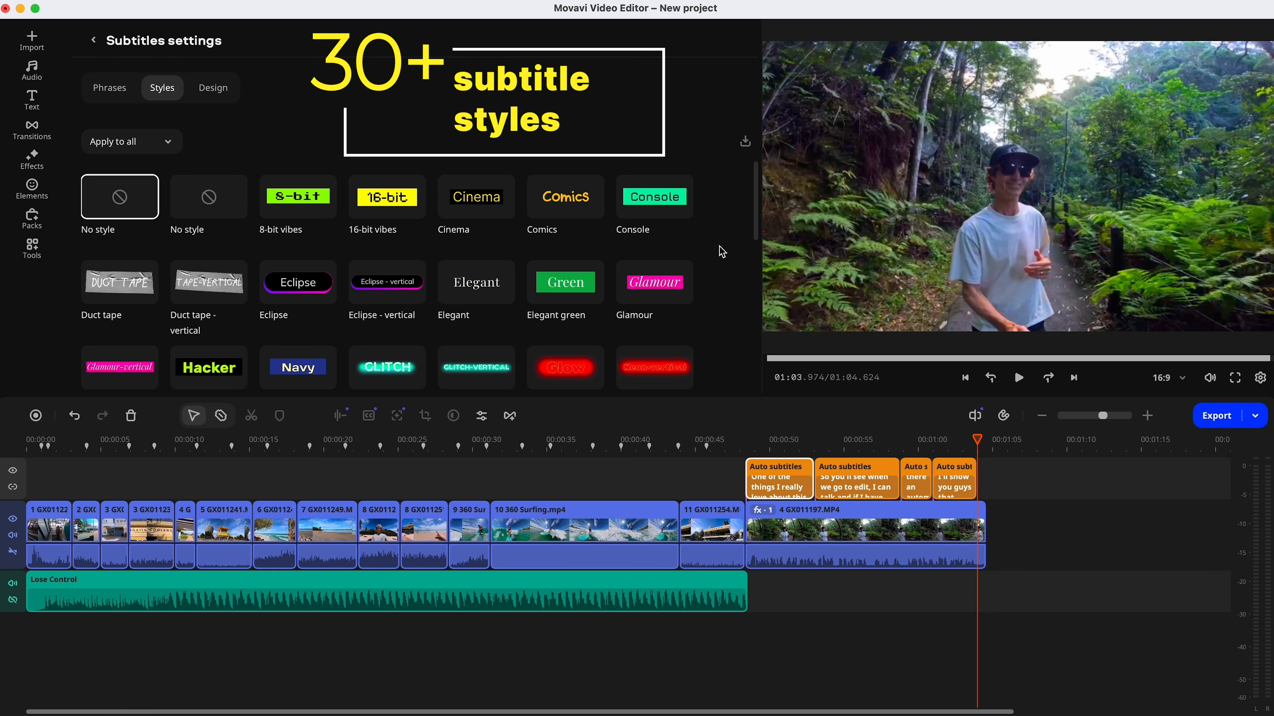
{"action": "scroll", "coordinate": [721, 251], "scroll_direction": "down", "scroll_amount": 5}
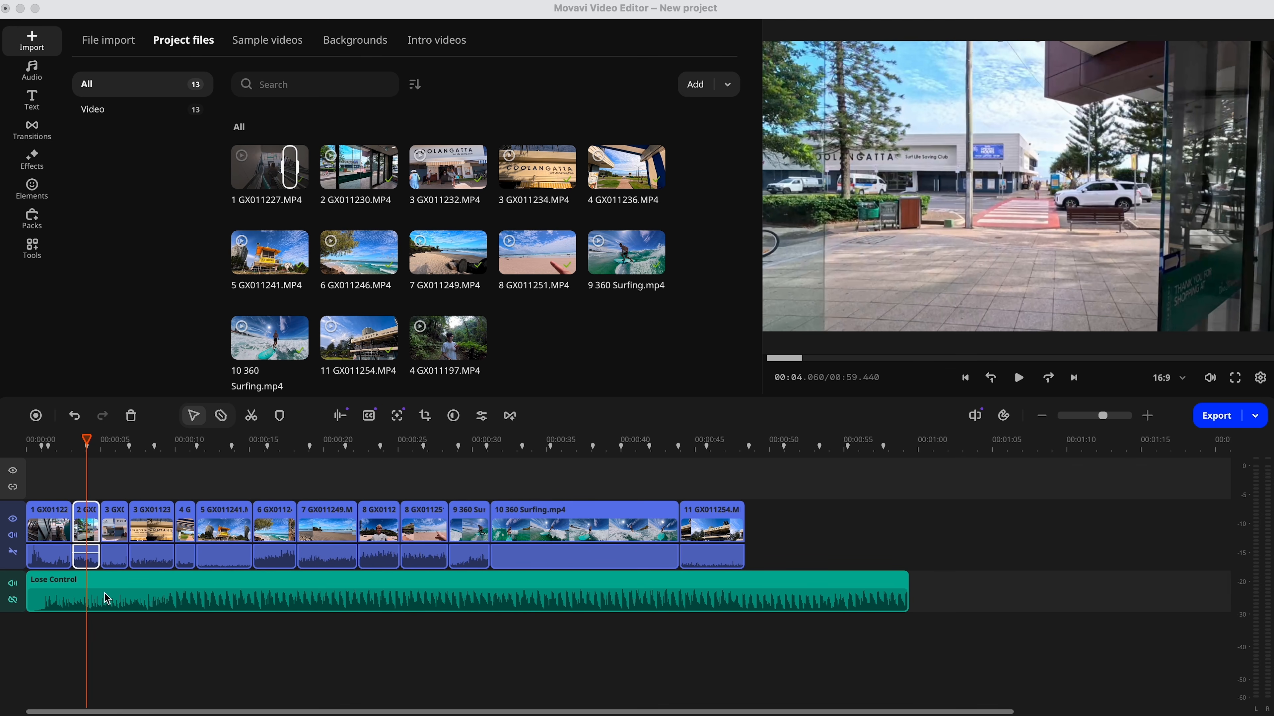
Examine the color adjustment presets for the clip 9 360 Surfing.mp4.
{"action": "left_click", "coordinate": [550, 524]}
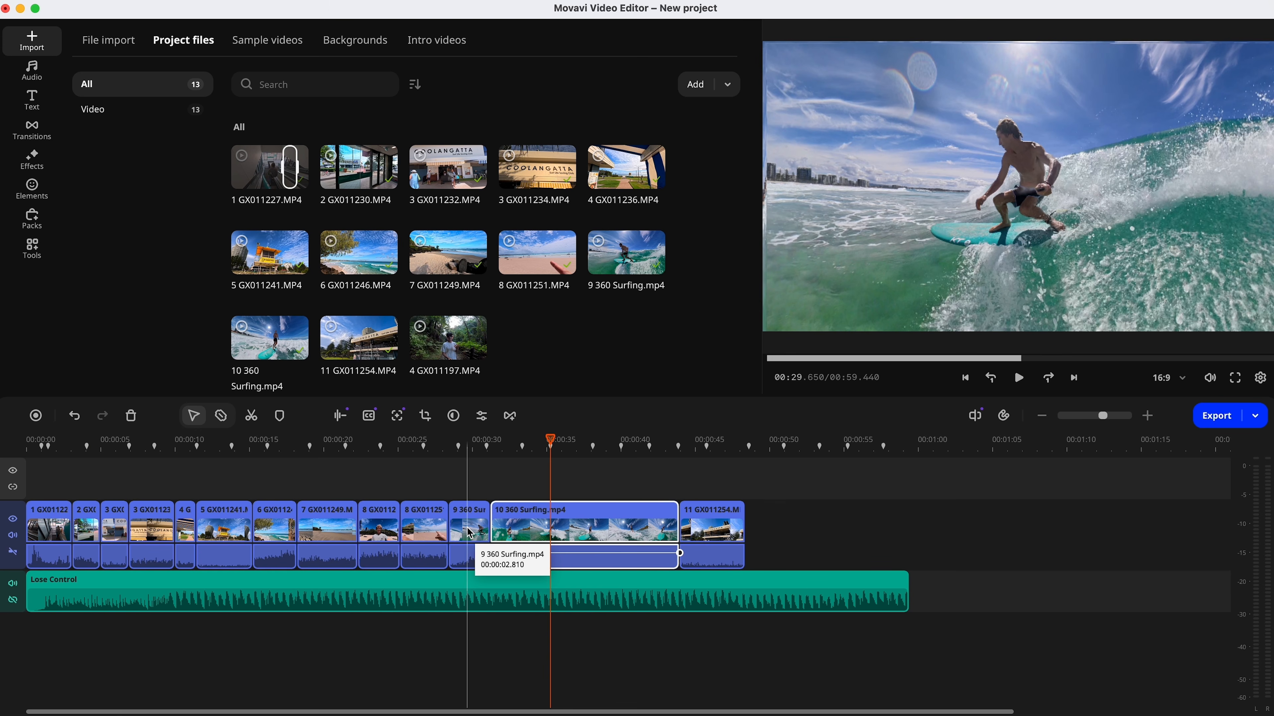
{"action": "left_click", "coordinate": [470, 534]}
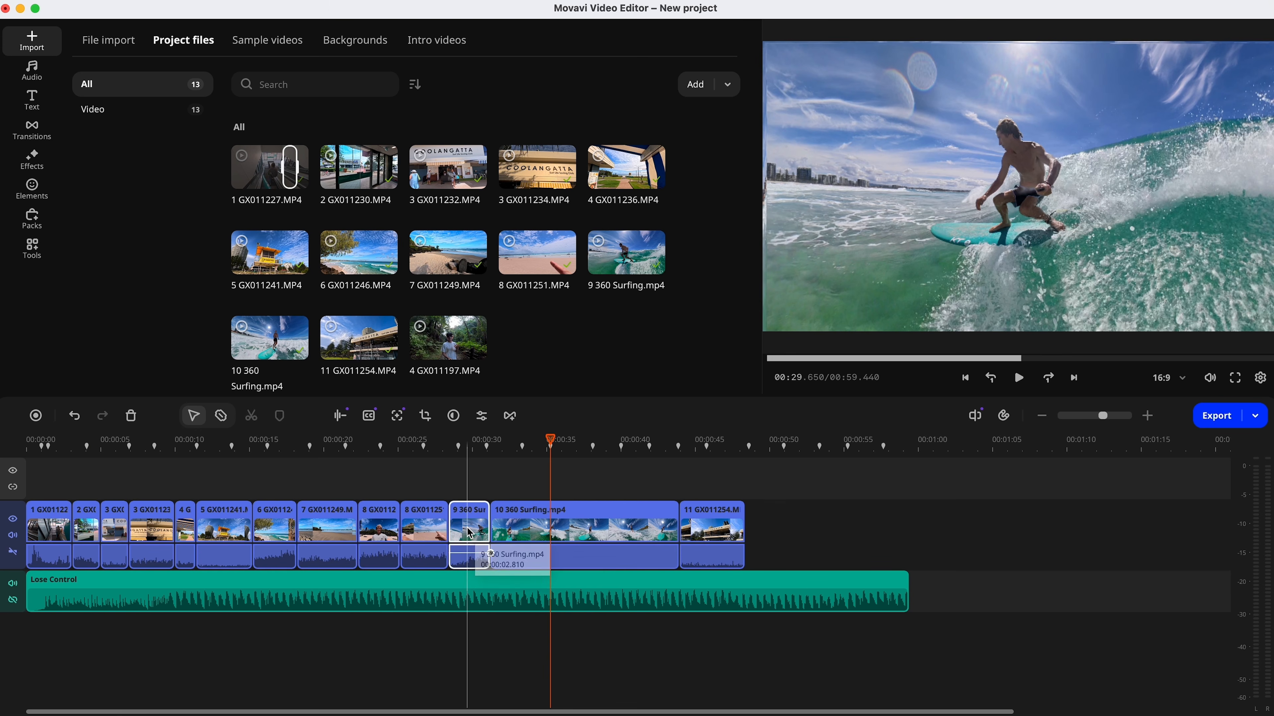
{"action": "left_click", "coordinate": [33, 251]}
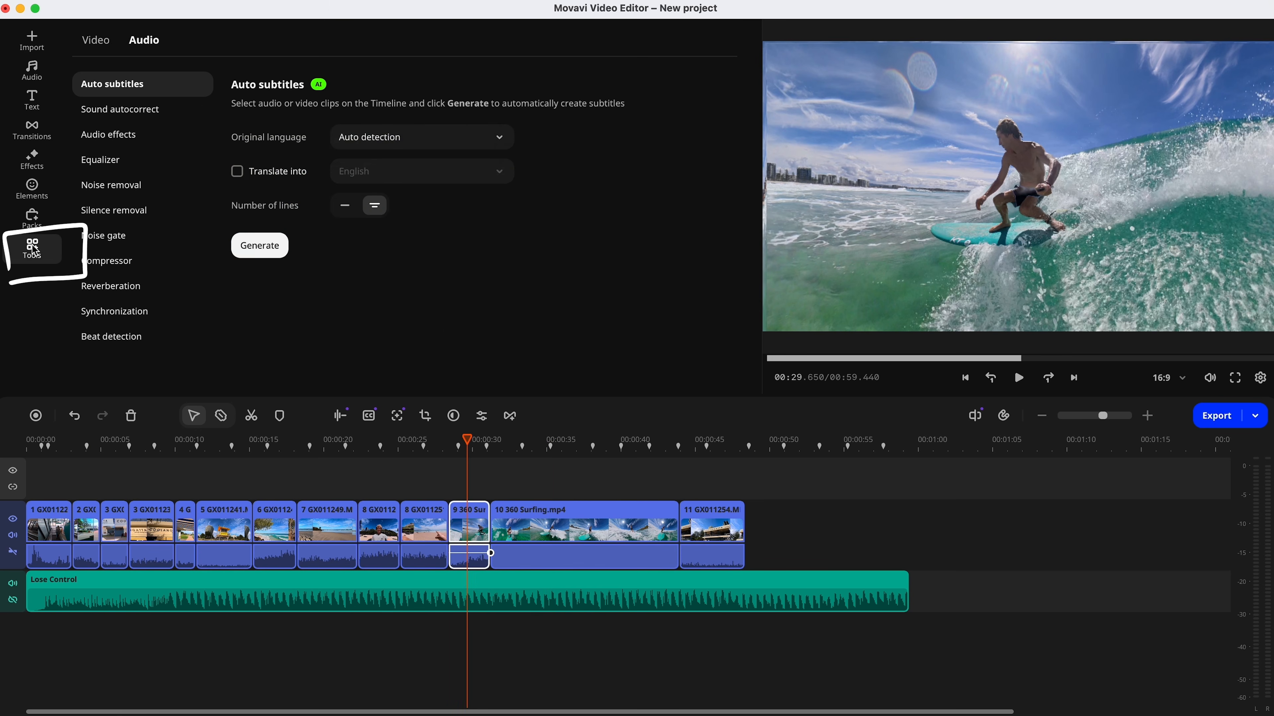
{"action": "left_click", "coordinate": [96, 41]}
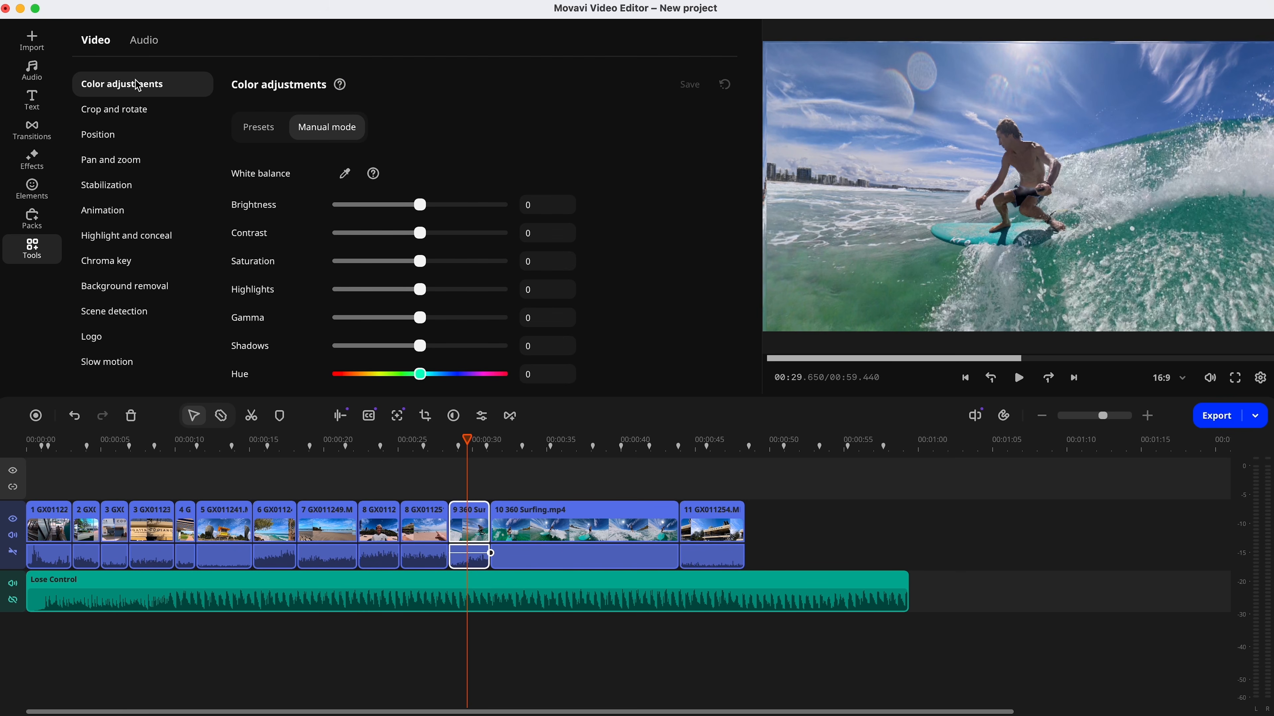
{"action": "left_click", "coordinate": [259, 135]}
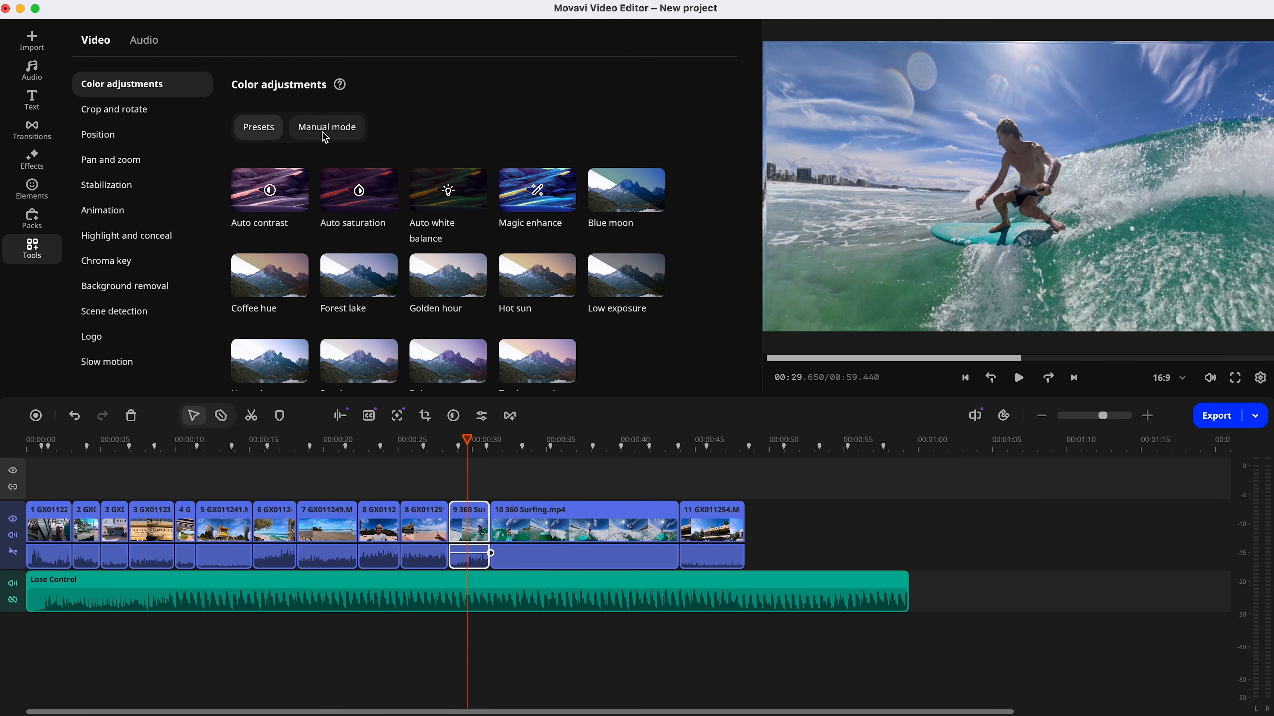
Set the saturation of clip 9 360 Surfing.mp4 to 35 in manual color adjustments and open its slow motion settings.
{"action": "left_click", "coordinate": [325, 137]}
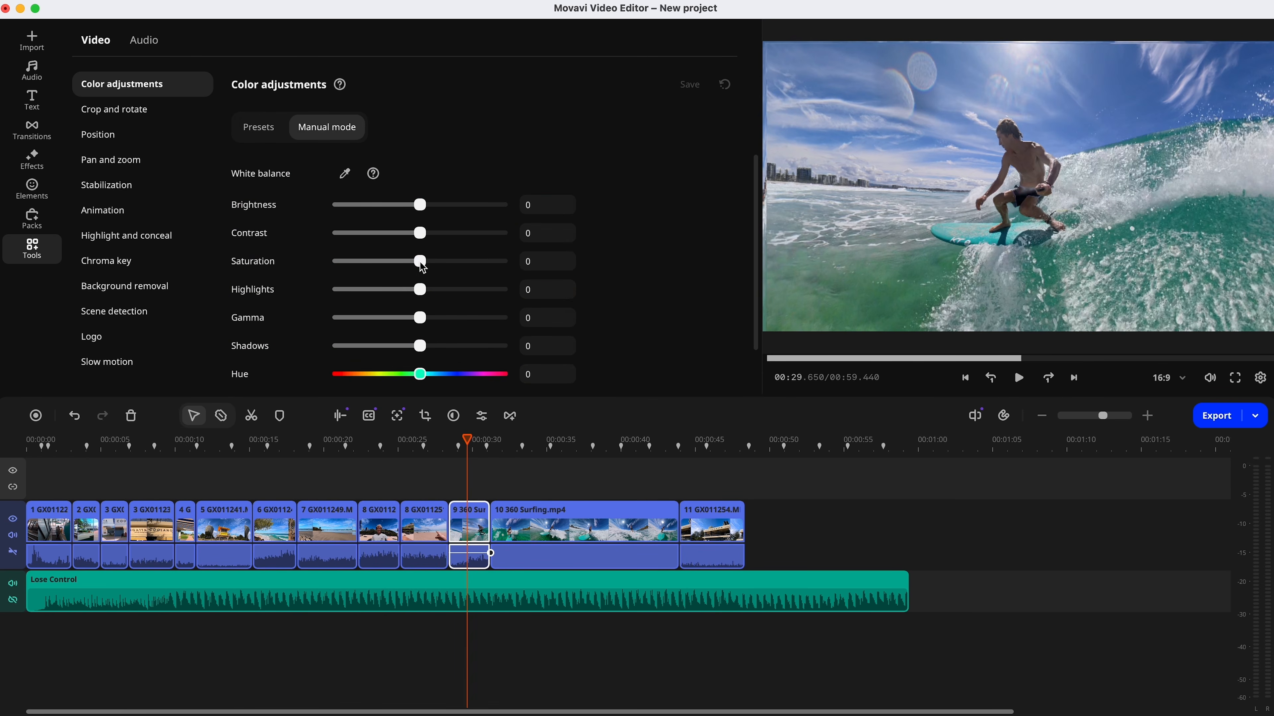
{"action": "left_click_drag", "start_coordinate": [422, 263], "coordinate": [447, 260]}
{"action": "scroll", "coordinate": [306, 297], "scroll_direction": "down", "scroll_amount": 2}
{"action": "scroll", "coordinate": [306, 296], "scroll_direction": "up", "scroll_amount": 2}
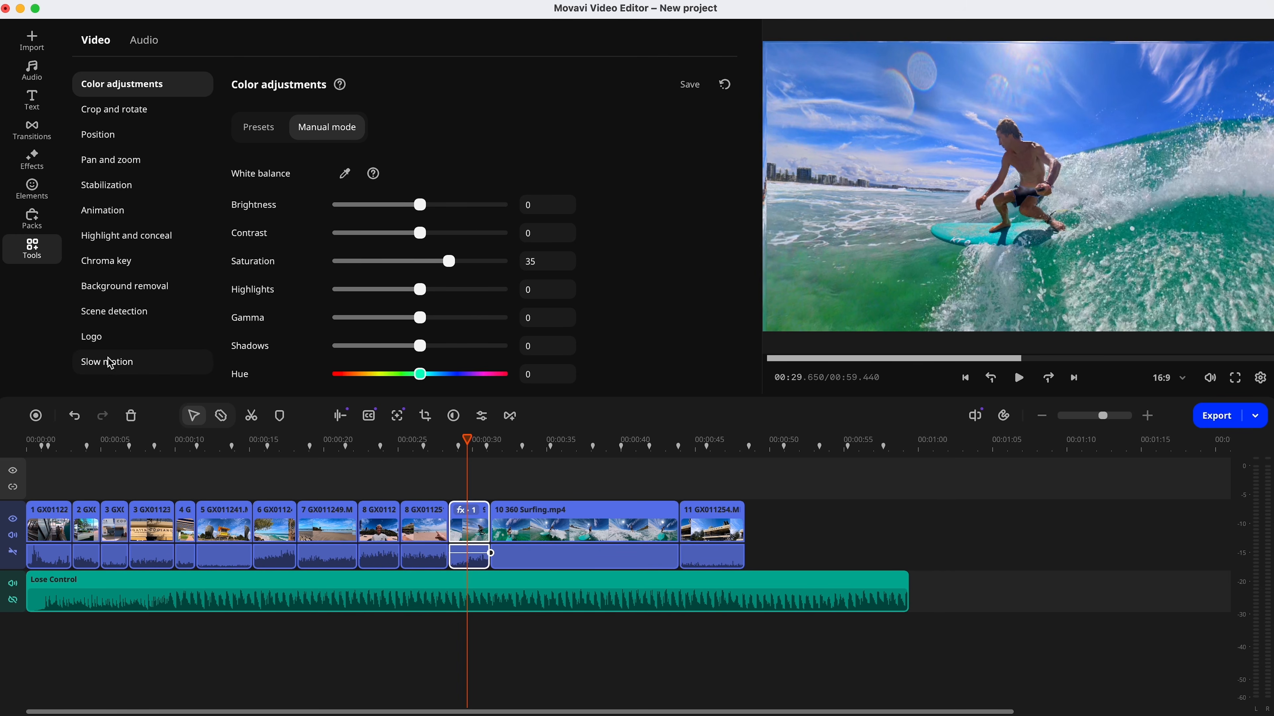
{"action": "left_click", "coordinate": [118, 365]}
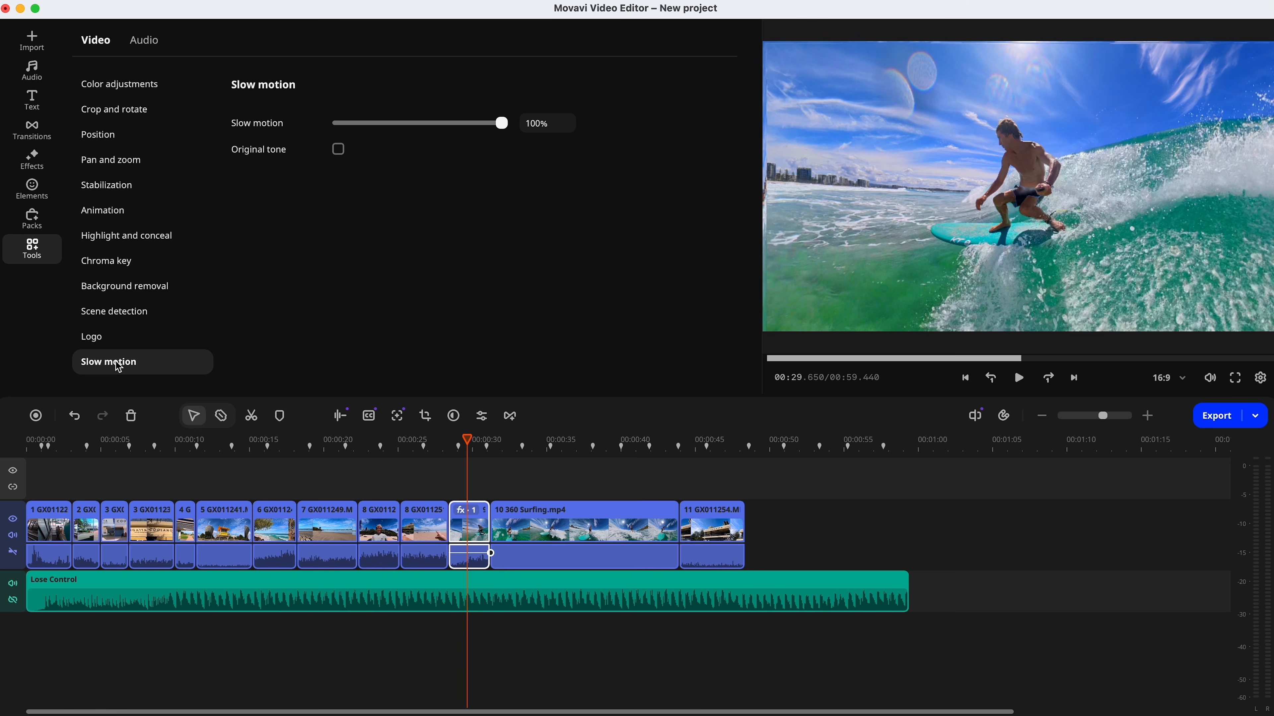
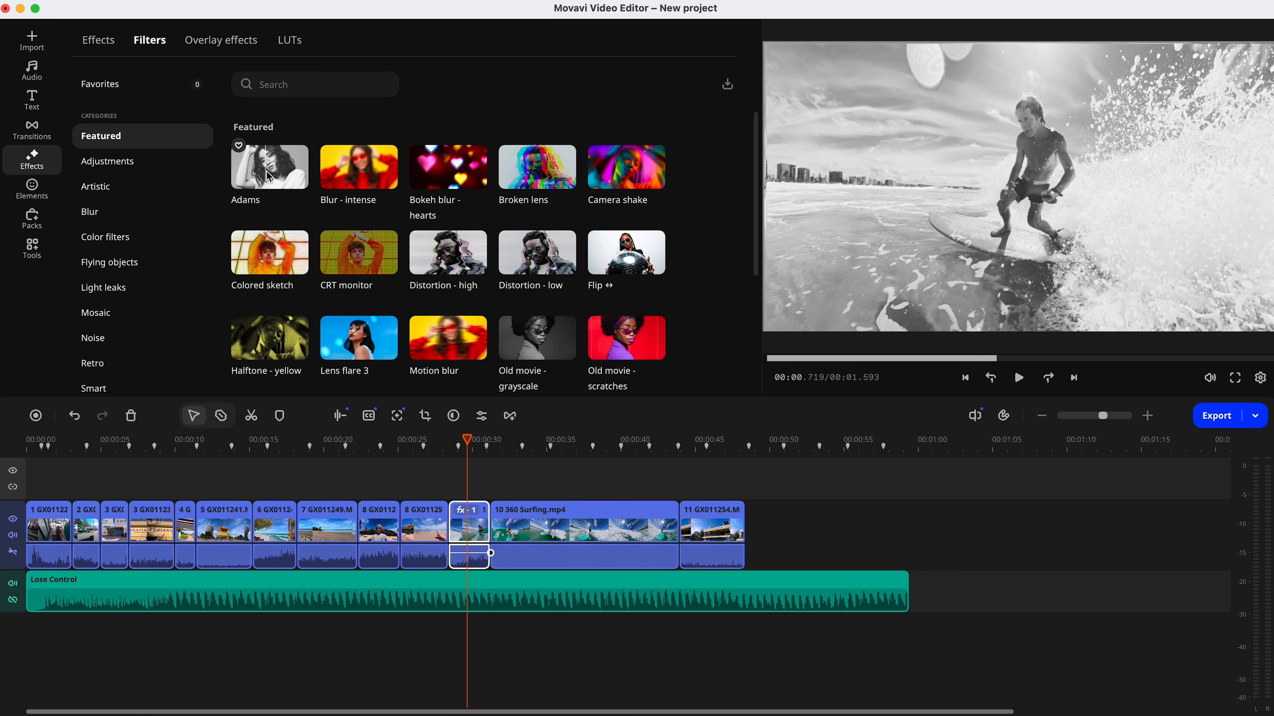
Apply the Adams filter to clip 9 360 Surfing.mp4 and view the clip's applied effects.
{"action": "left_click_drag", "start_coordinate": [270, 176], "coordinate": [480, 522]}
{"action": "double_click", "coordinate": [480, 521]}
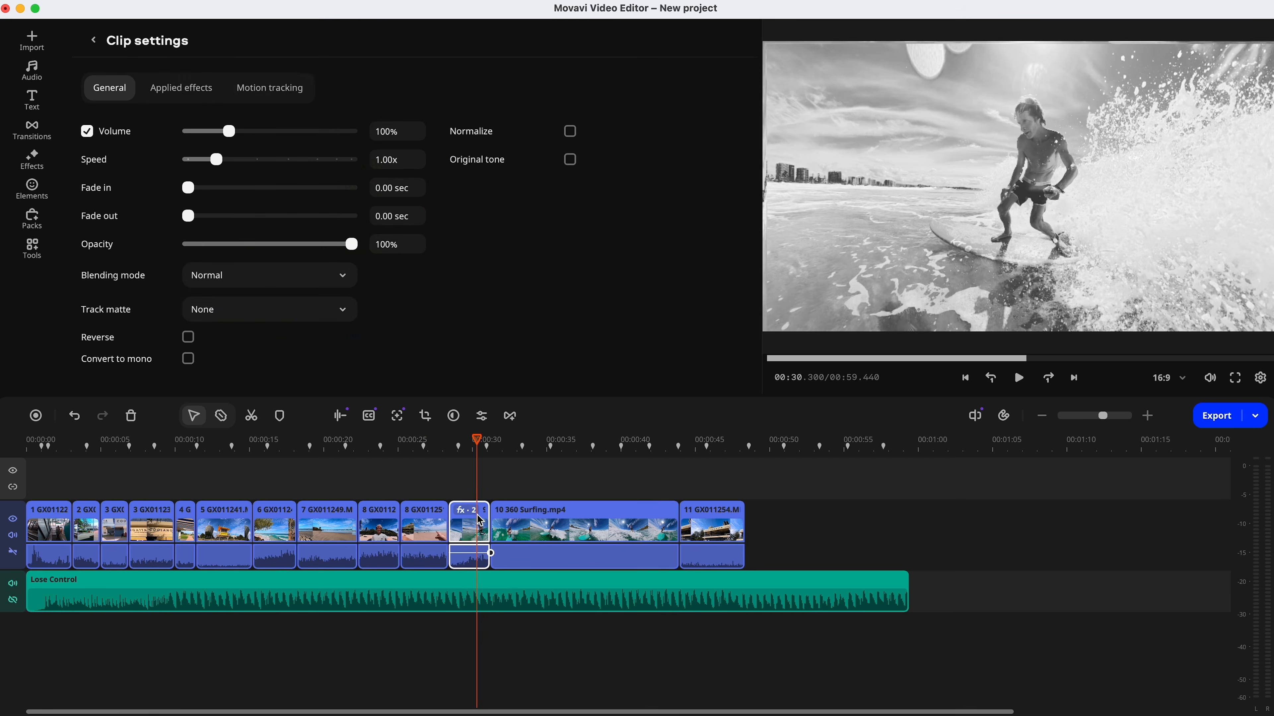
{"action": "left_click", "coordinate": [180, 94]}
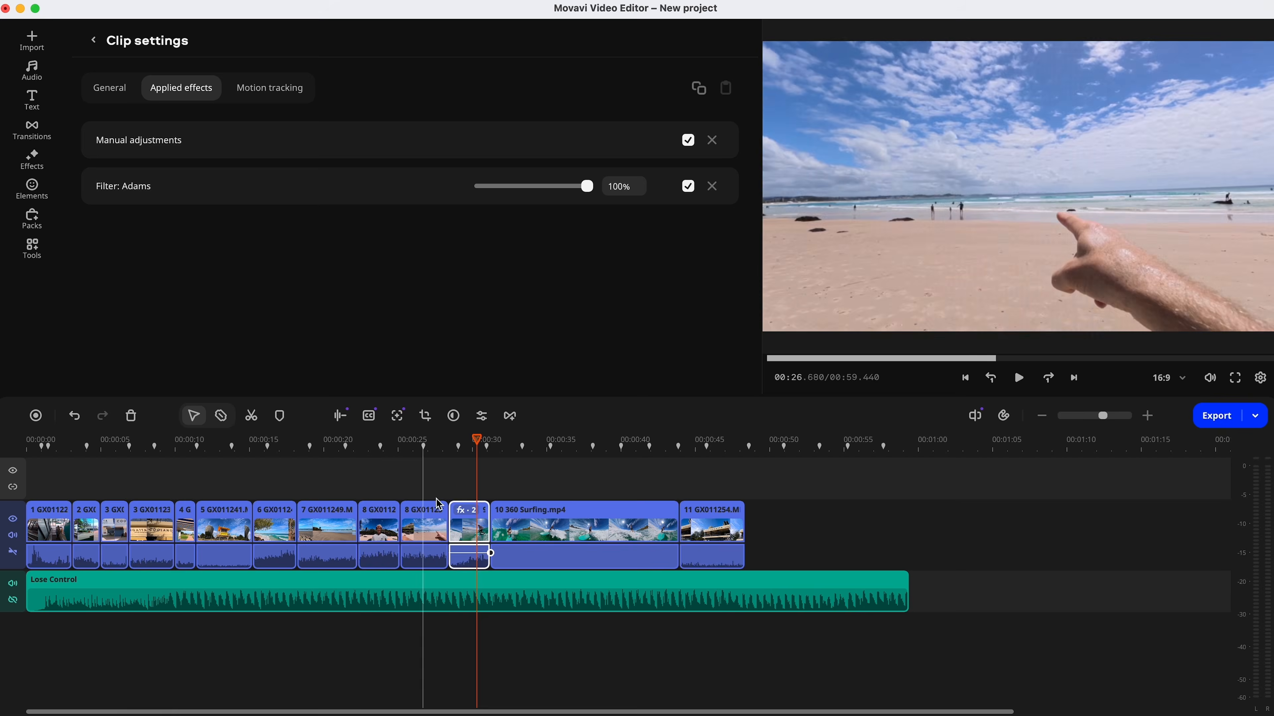
Copy the effects of clip 9 360 Surfing.mp4 and paste them onto the 8 GX011251.MP4 clip directly before it.
{"action": "right_click", "coordinate": [471, 536]}
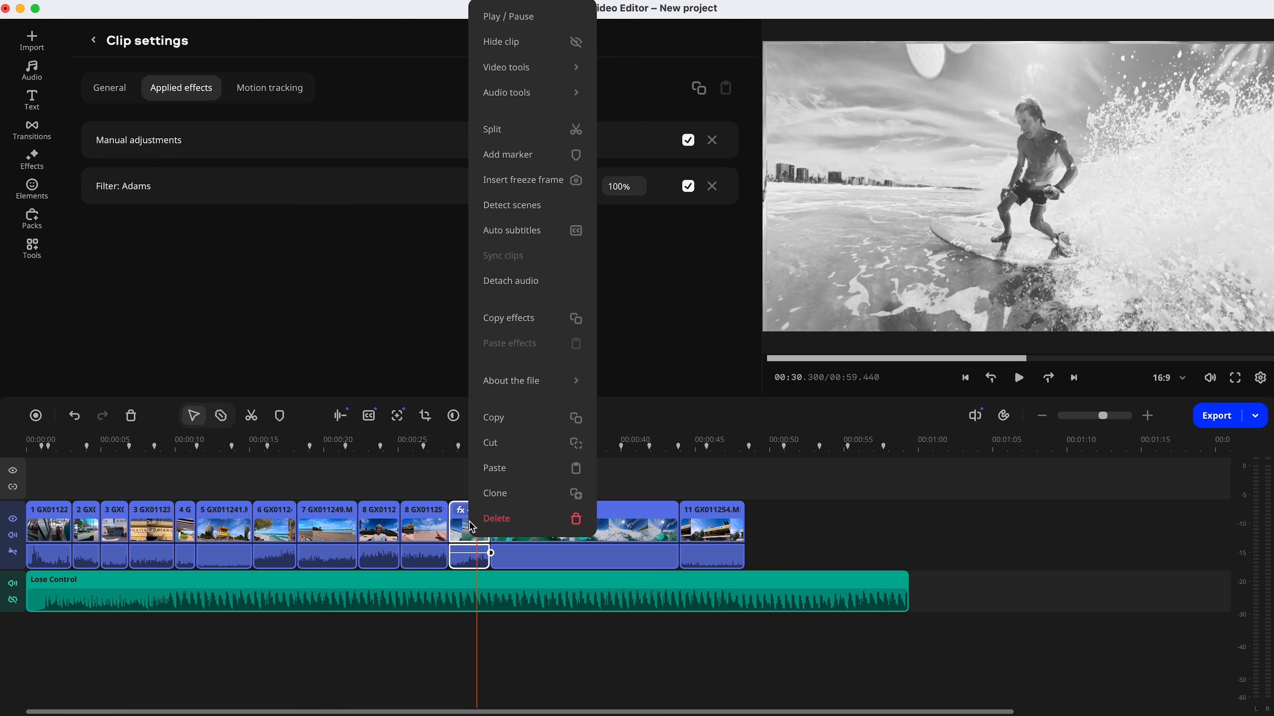
{"action": "left_click", "coordinate": [523, 327]}
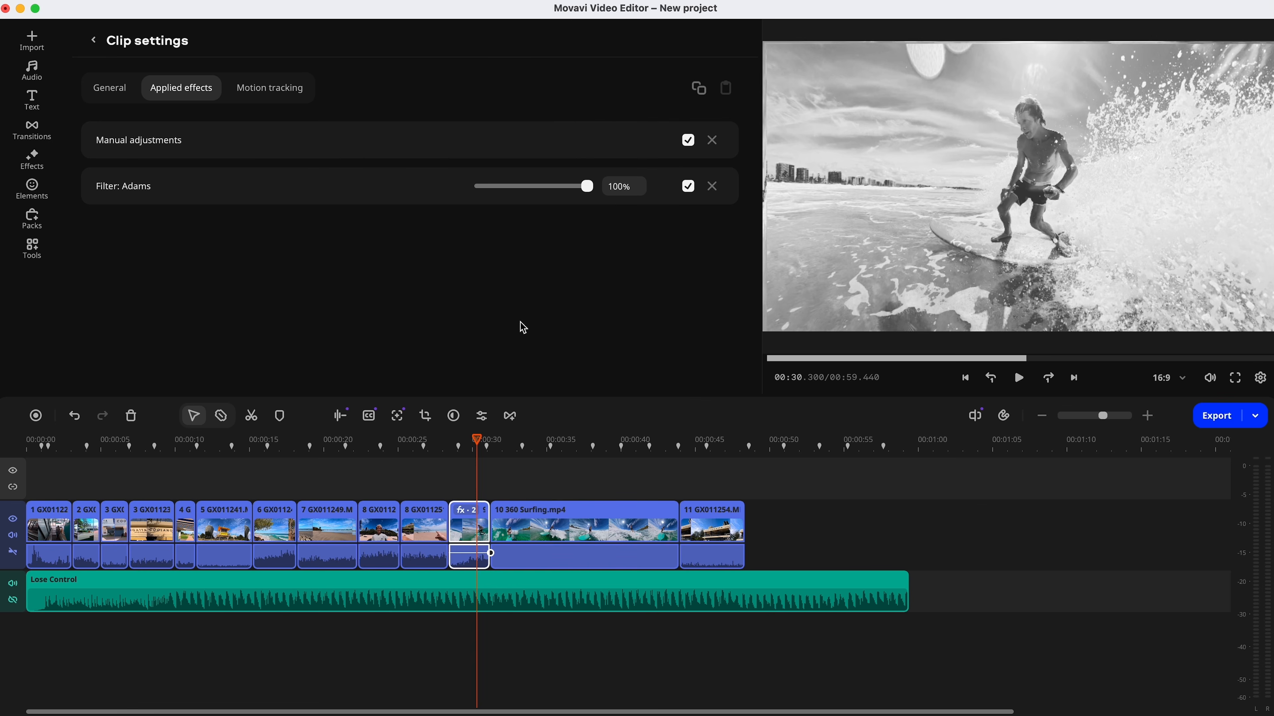
{"action": "left_click", "coordinate": [425, 535]}
{"action": "right_click", "coordinate": [425, 534]}
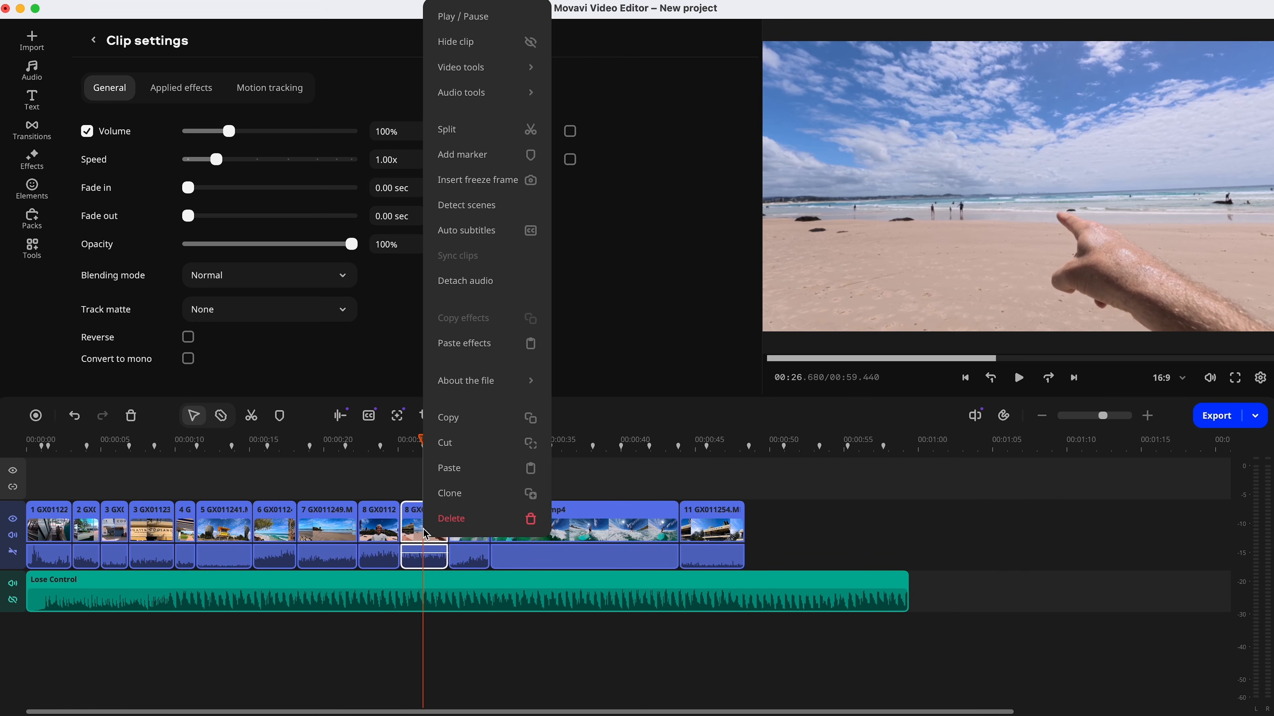
{"action": "left_click", "coordinate": [487, 344]}
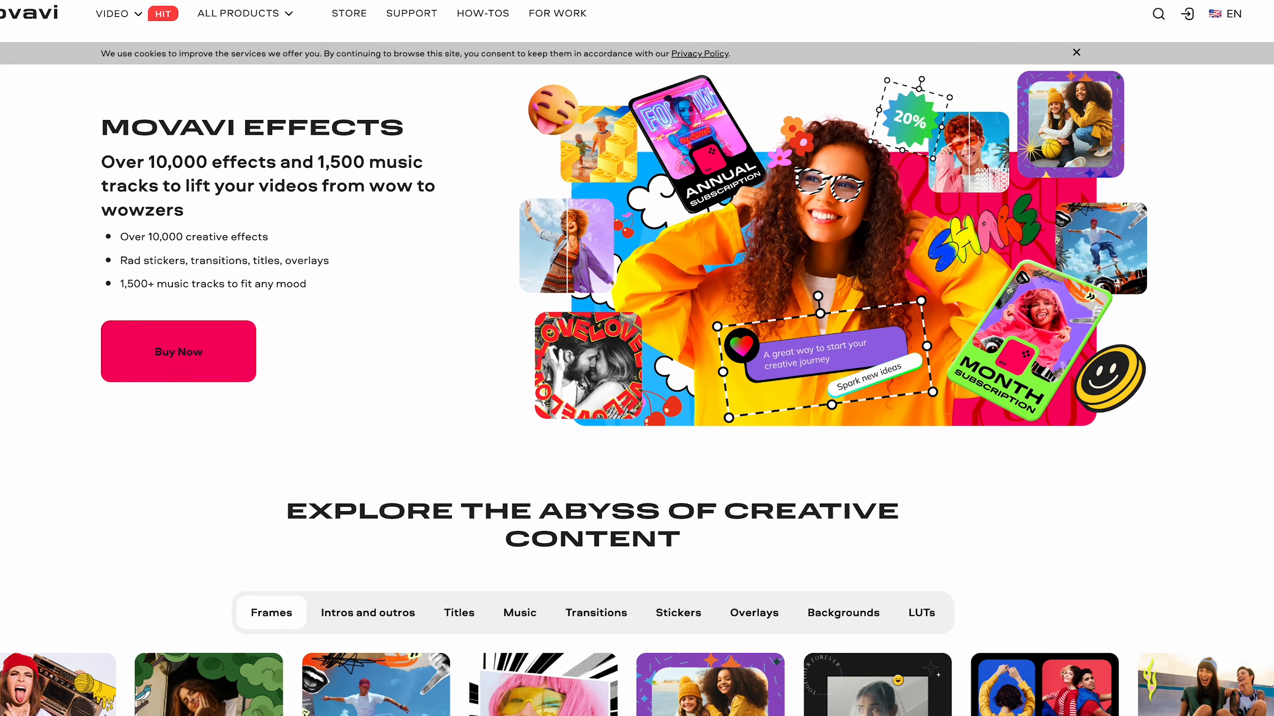
Browse the Movavi Effects web page and the Education and work, Family and kids, and Cinematic sticker categories.
{"action": "scroll", "coordinate": [637, 358], "scroll_direction": "down", "scroll_amount": 10}
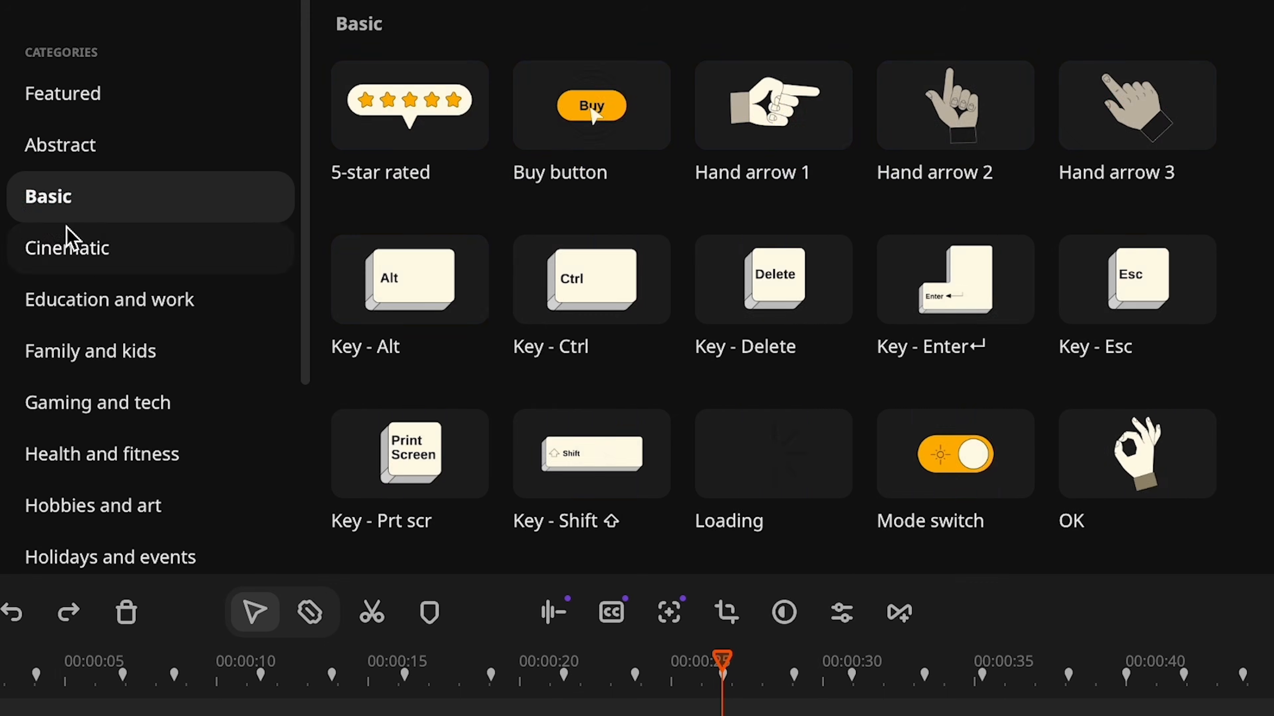
{"action": "left_click", "coordinate": [66, 230]}
{"action": "left_click", "coordinate": [88, 301]}
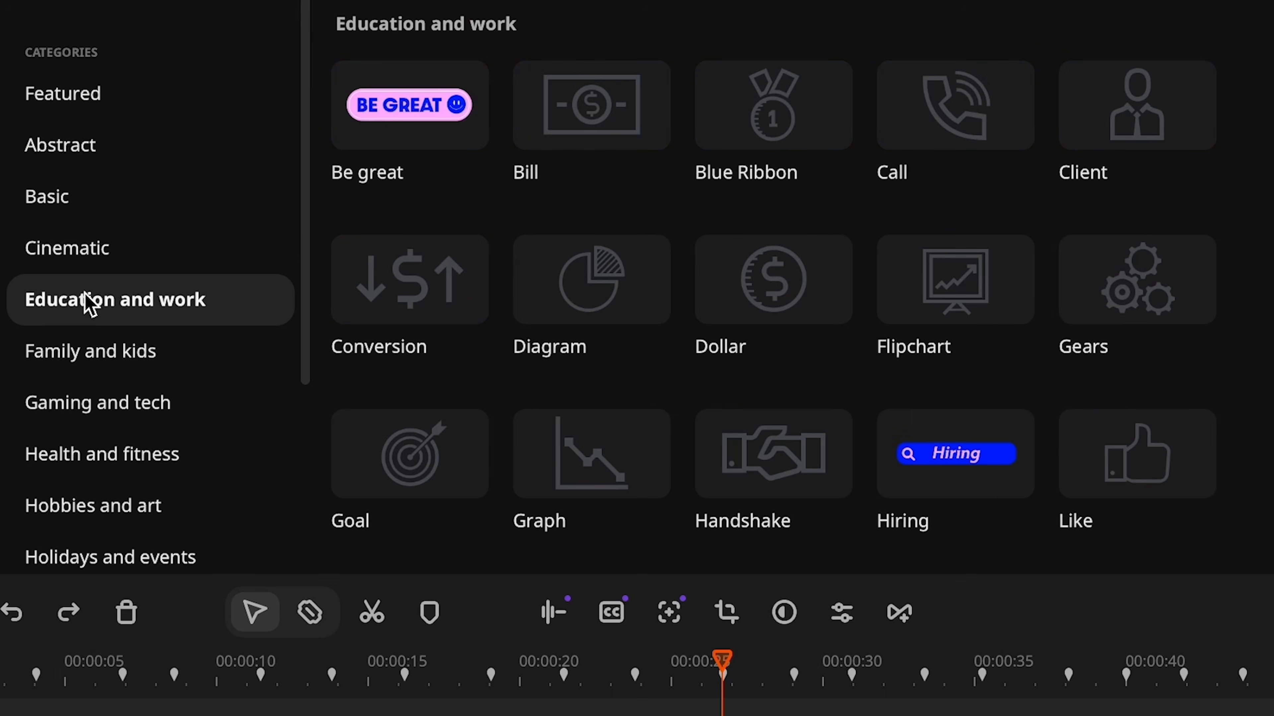
{"action": "left_click", "coordinate": [101, 355]}
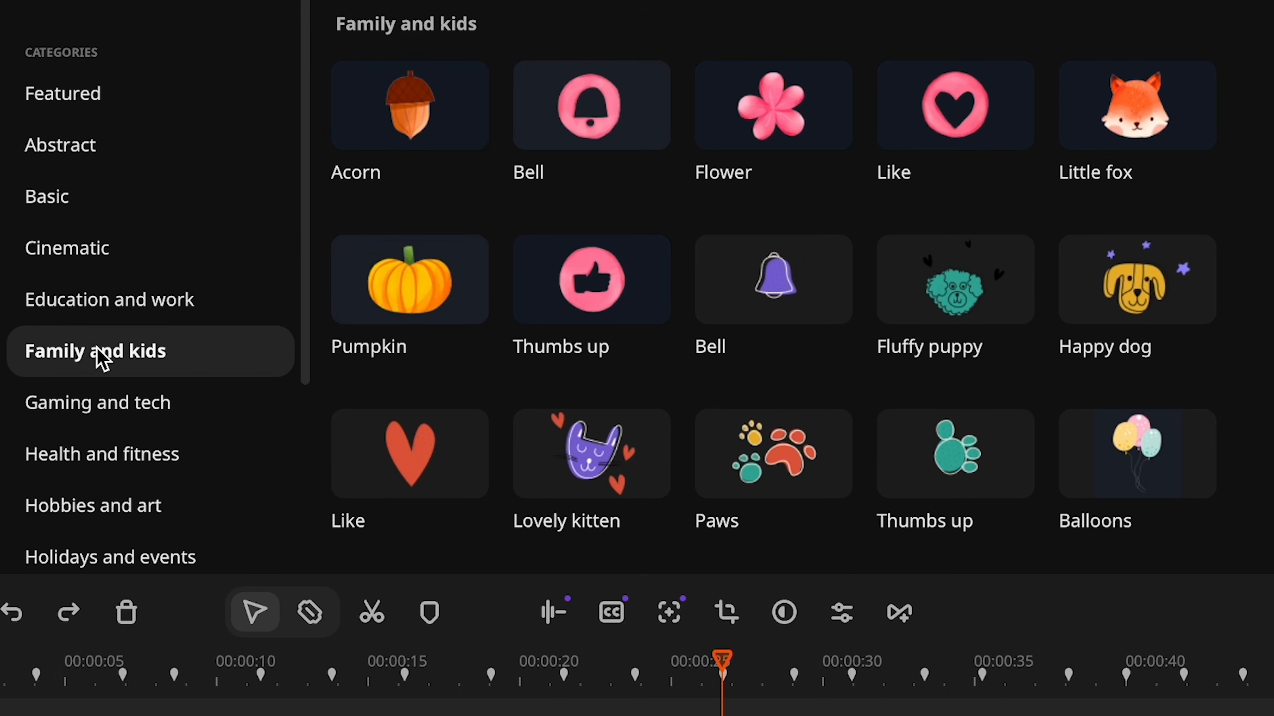
{"action": "left_click", "coordinate": [93, 252]}
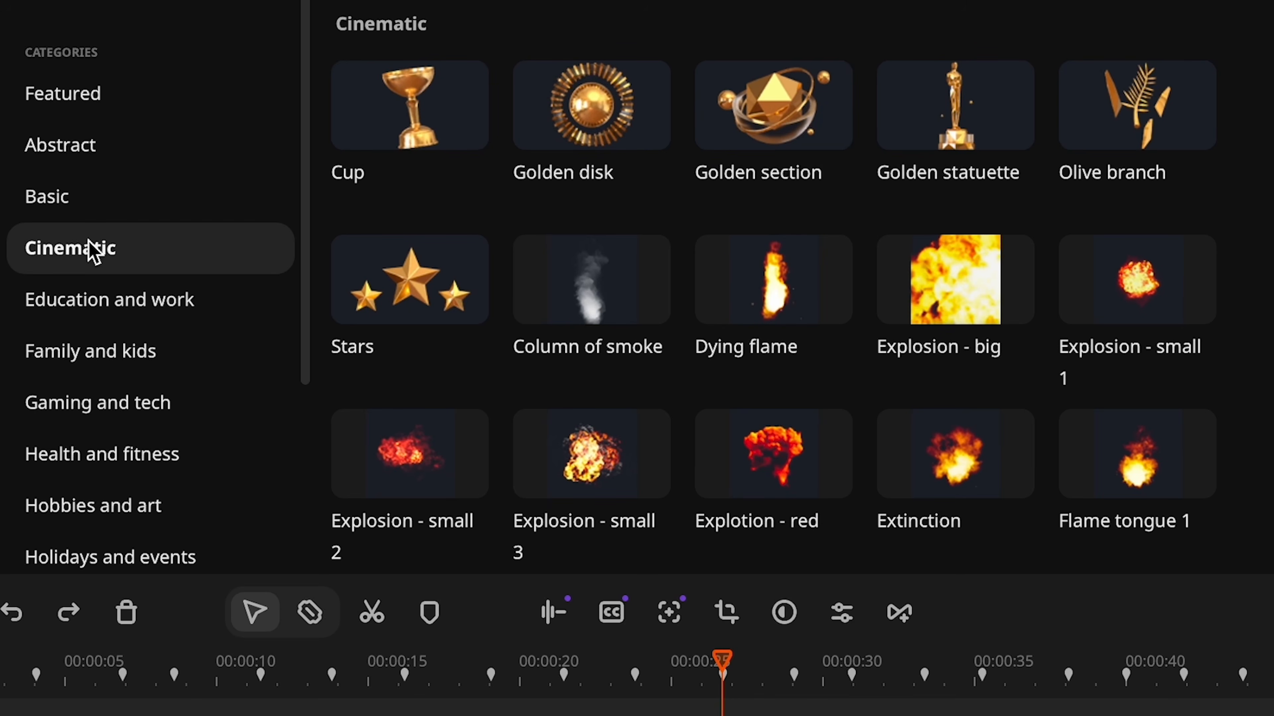
{"action": "left_click", "coordinate": [160, 46]}
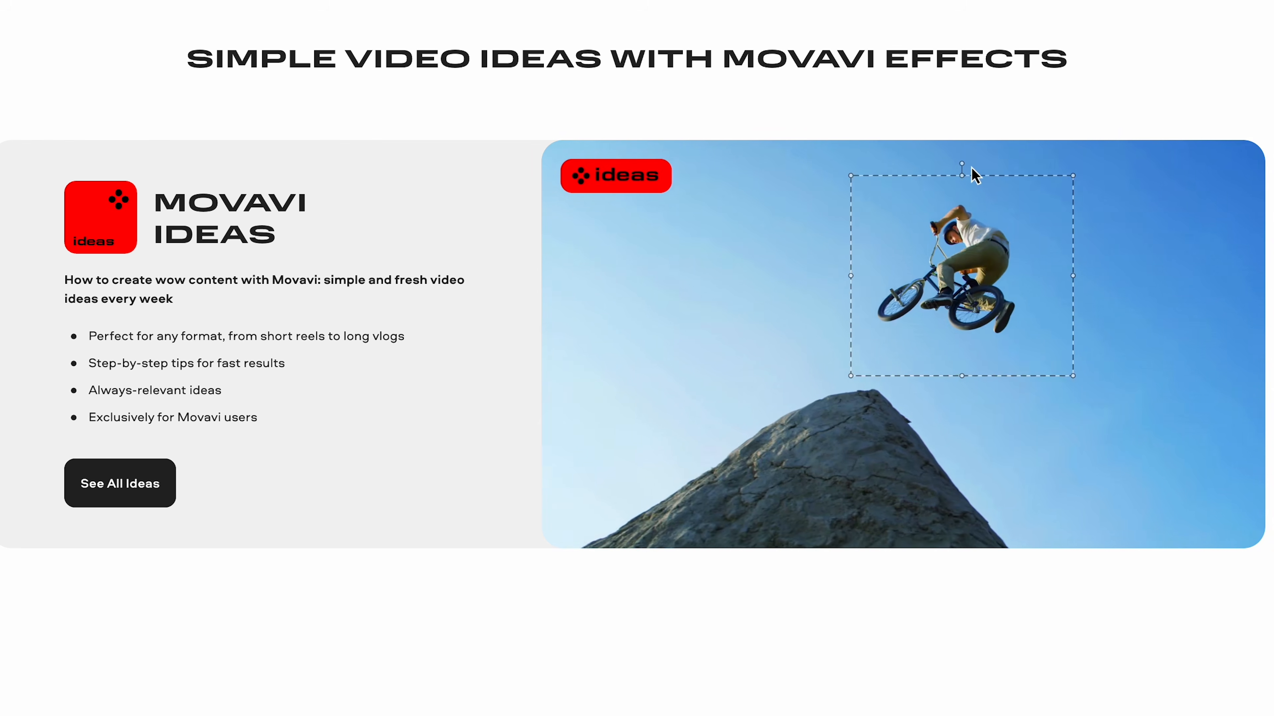
Browse the available effects packs and examine what the Action Pack and Action Scene Pack contain.
{"action": "left_click", "coordinate": [85, 198]}
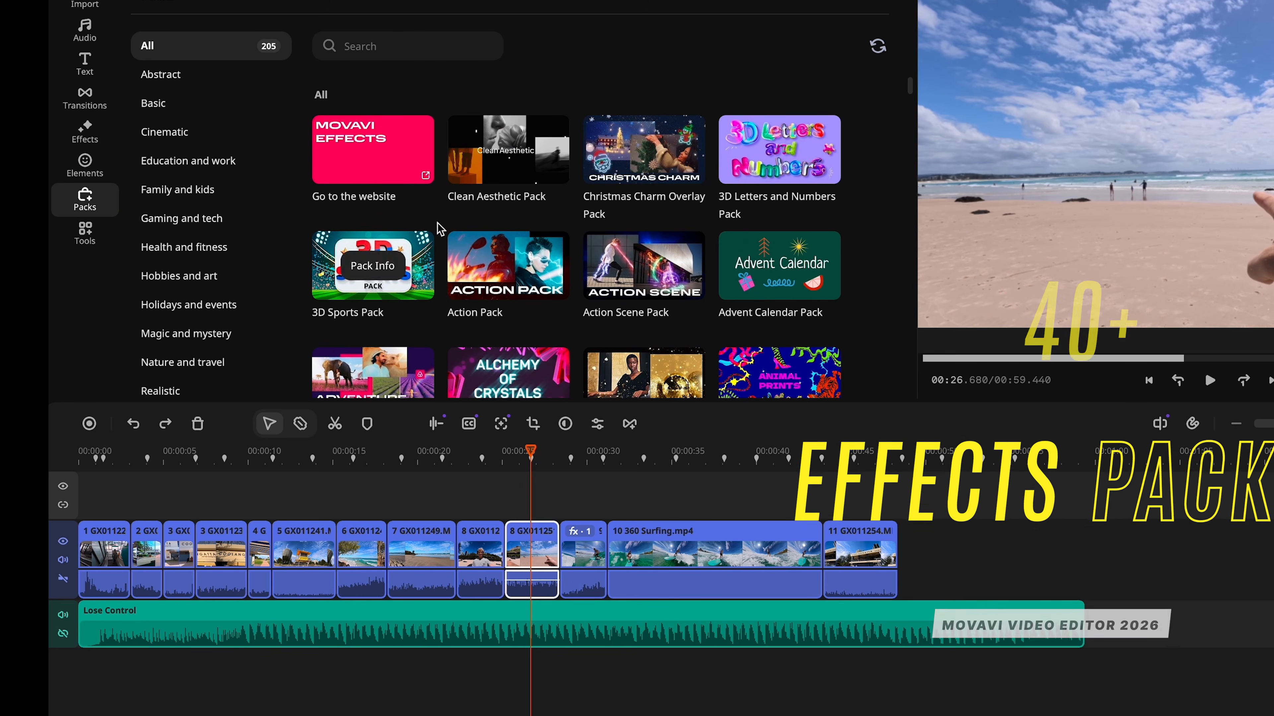
{"action": "mouse_move", "coordinate": [517, 269]}
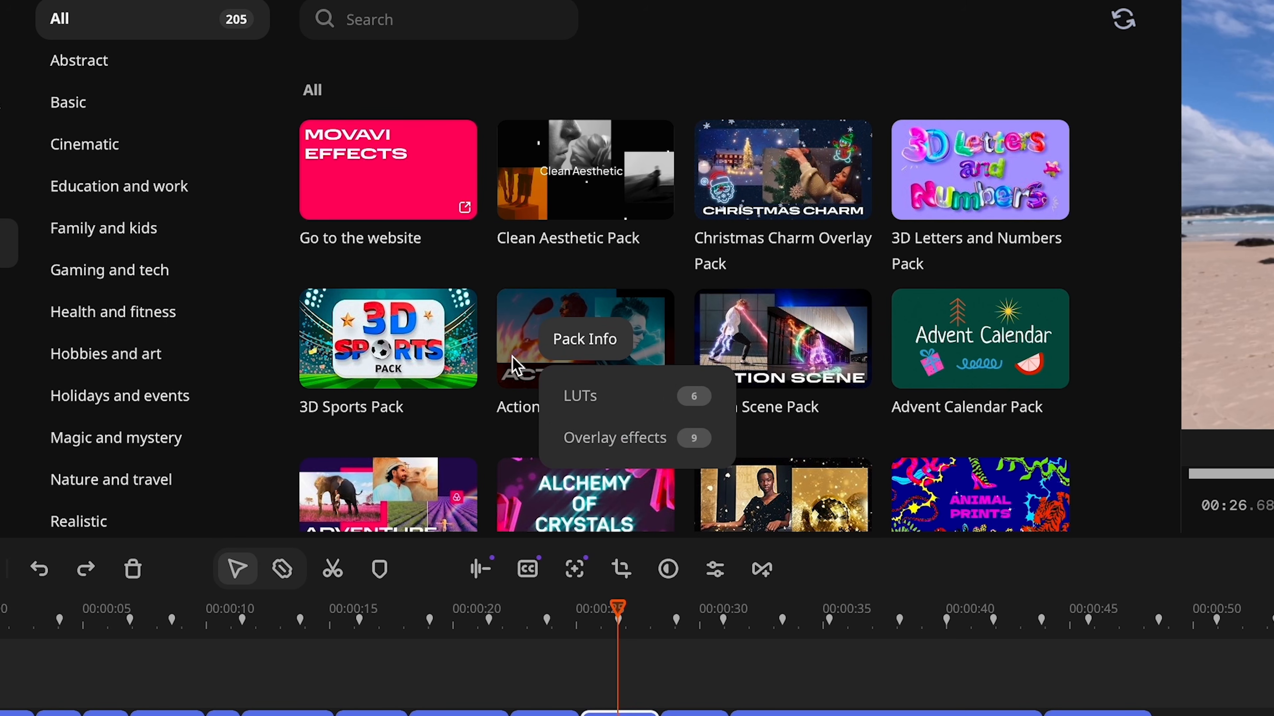
{"action": "mouse_move", "coordinate": [774, 353]}
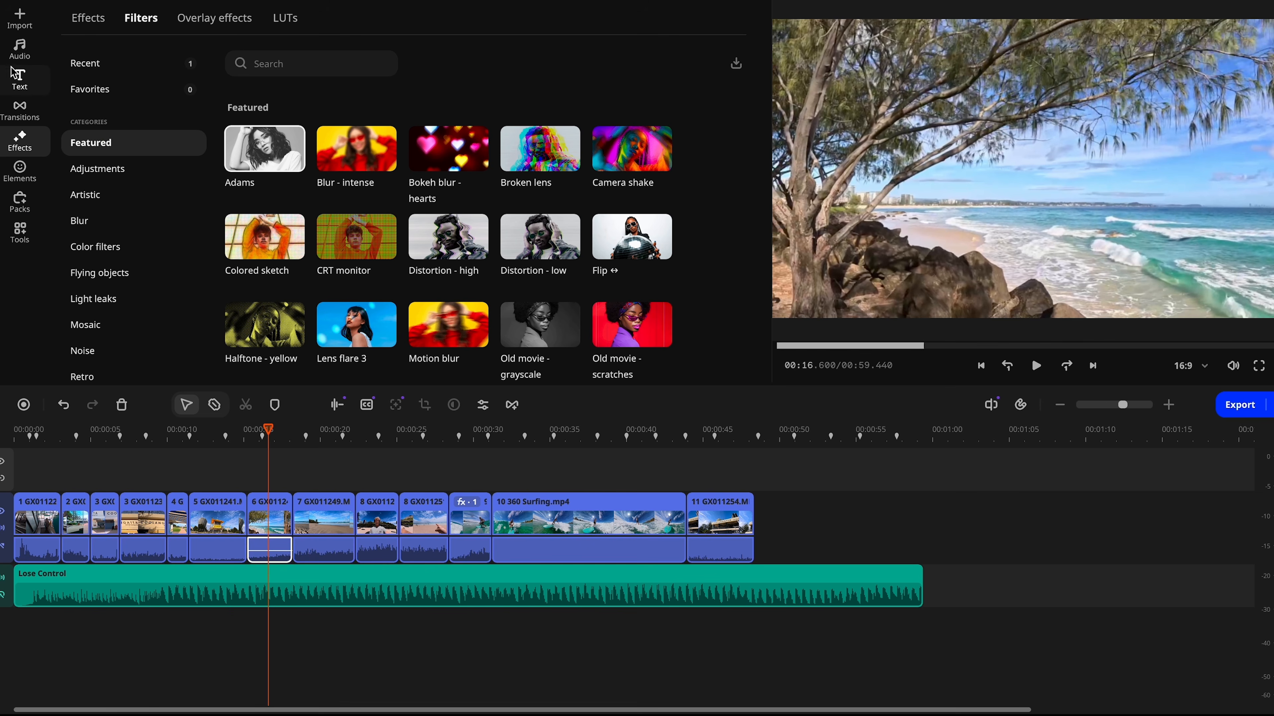
Preview the Clean circle, Hexagon and Fly in titles from the Basic title category.
{"action": "left_click", "coordinate": [22, 86]}
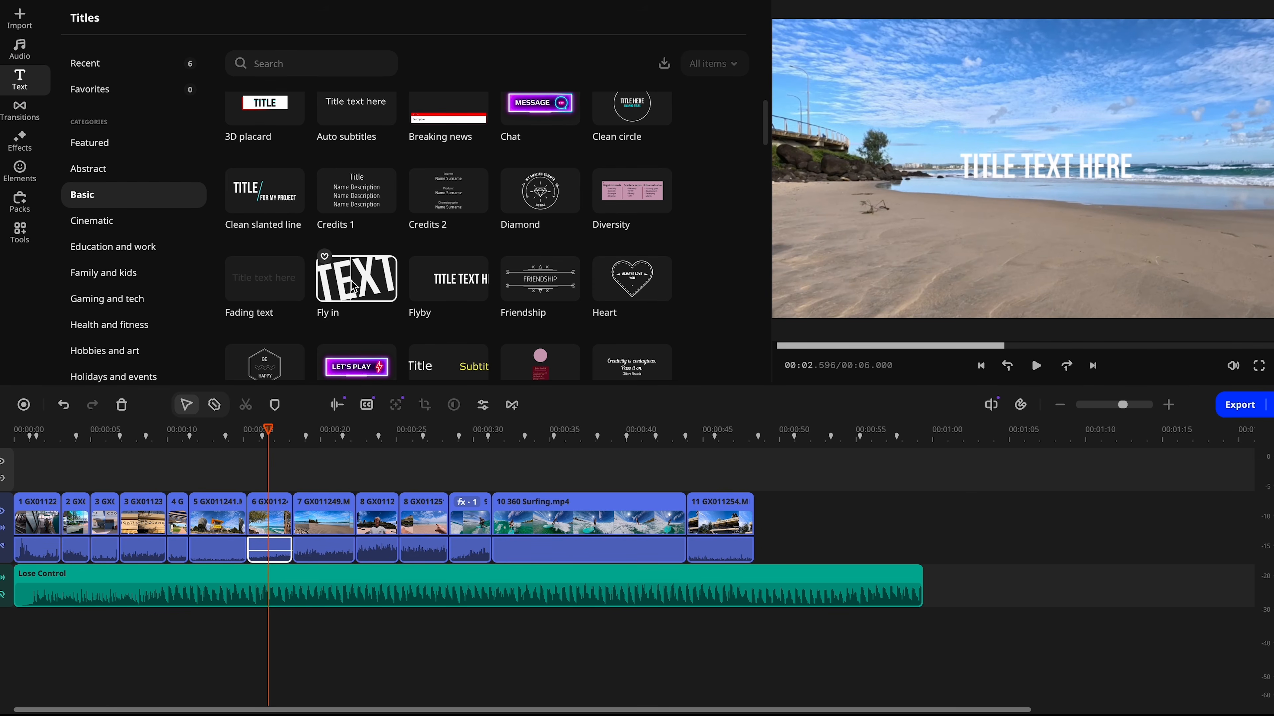
{"action": "left_click", "coordinate": [647, 118]}
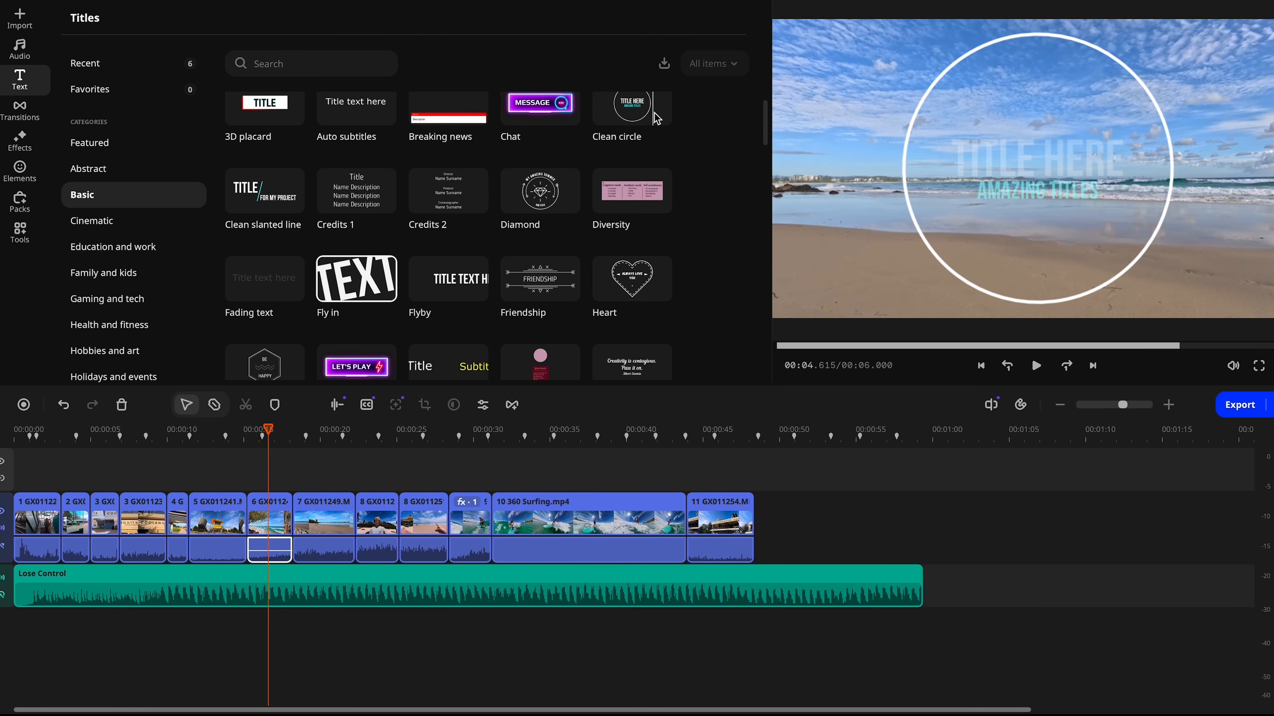
{"action": "left_click", "coordinate": [264, 364]}
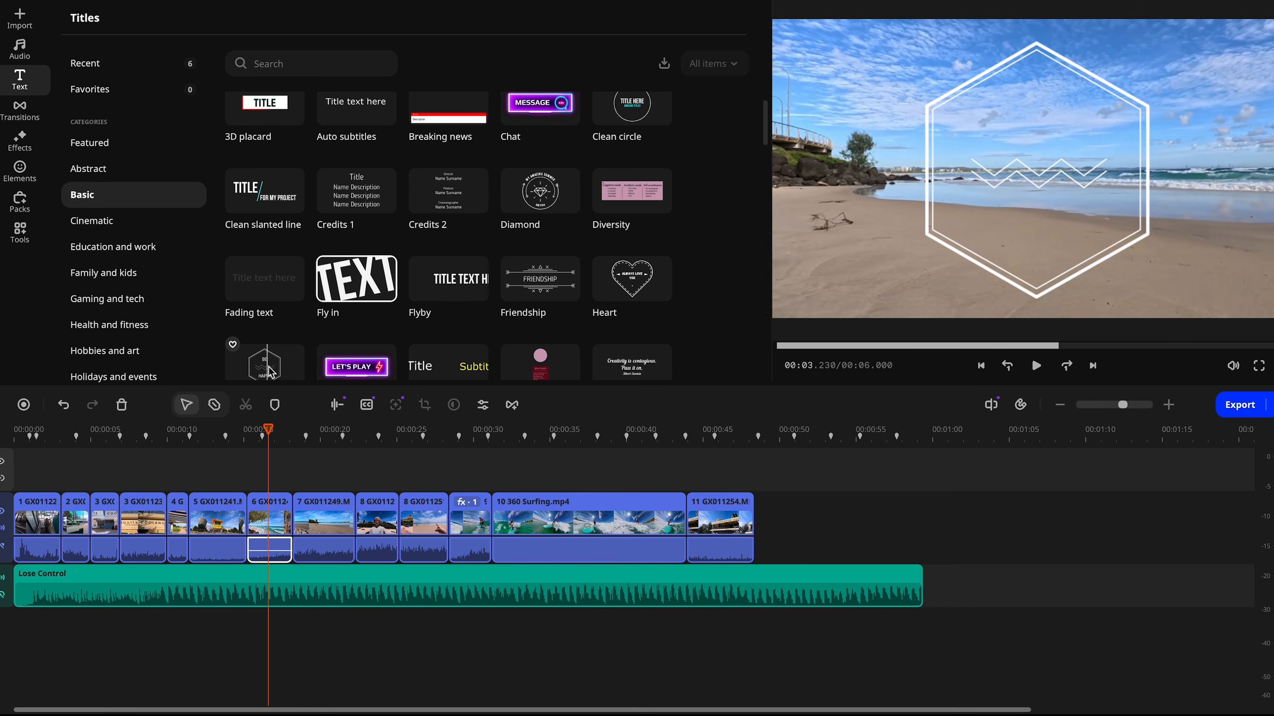
{"action": "left_click", "coordinate": [356, 279]}
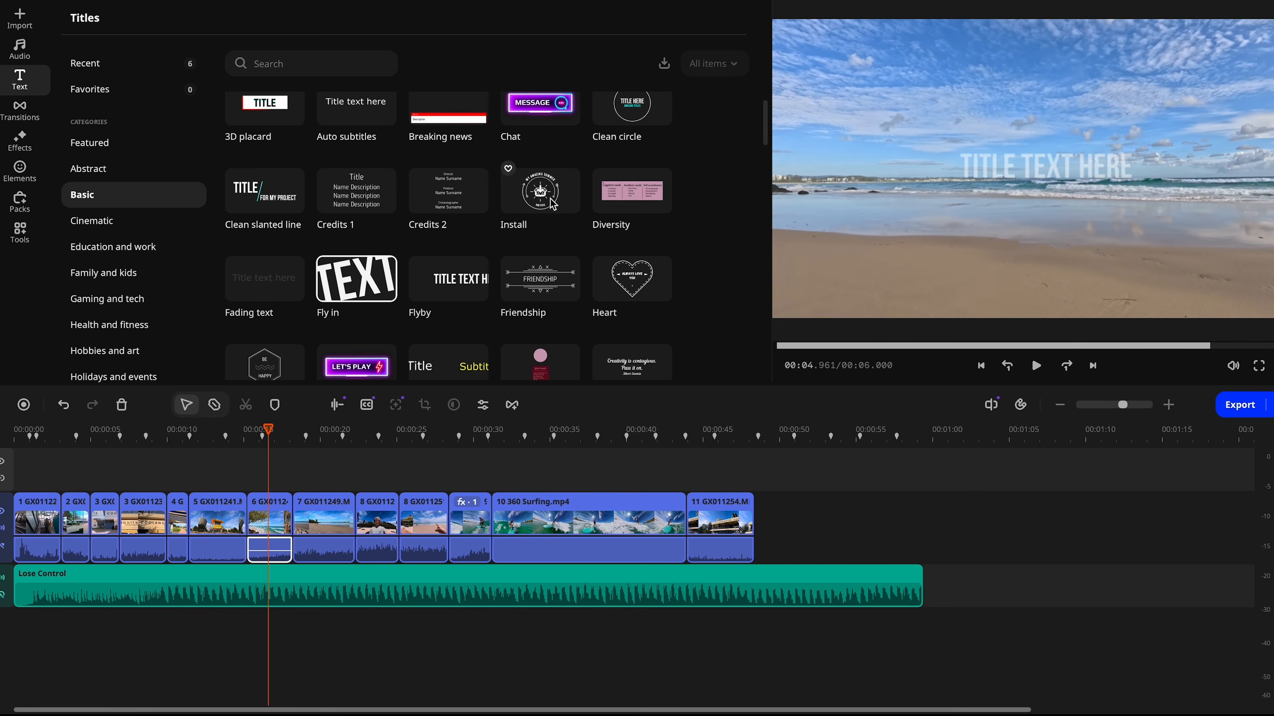
Add the Fly in title above the clips, fit it over clip 4 GX011236.MP4 and open its text color setting.
{"action": "left_click_drag", "start_coordinate": [356, 279], "coordinate": [258, 487]}
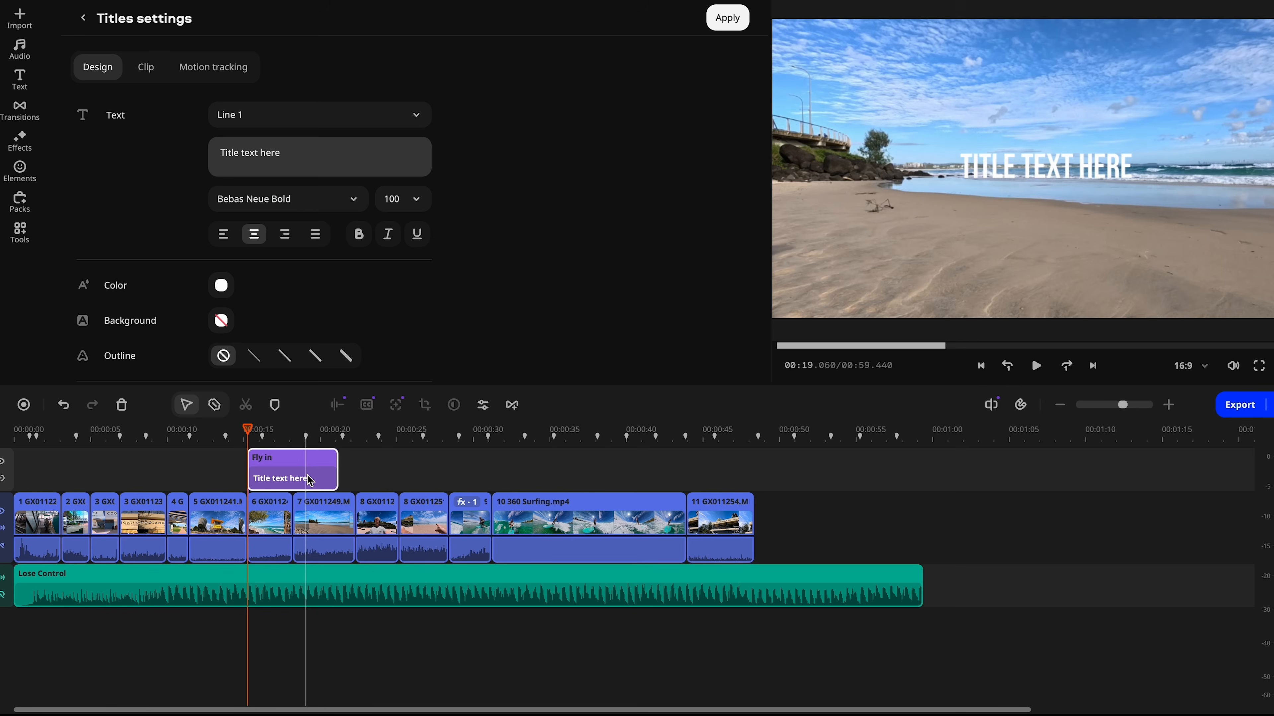
{"action": "left_click_drag", "start_coordinate": [335, 479], "coordinate": [178, 467]}
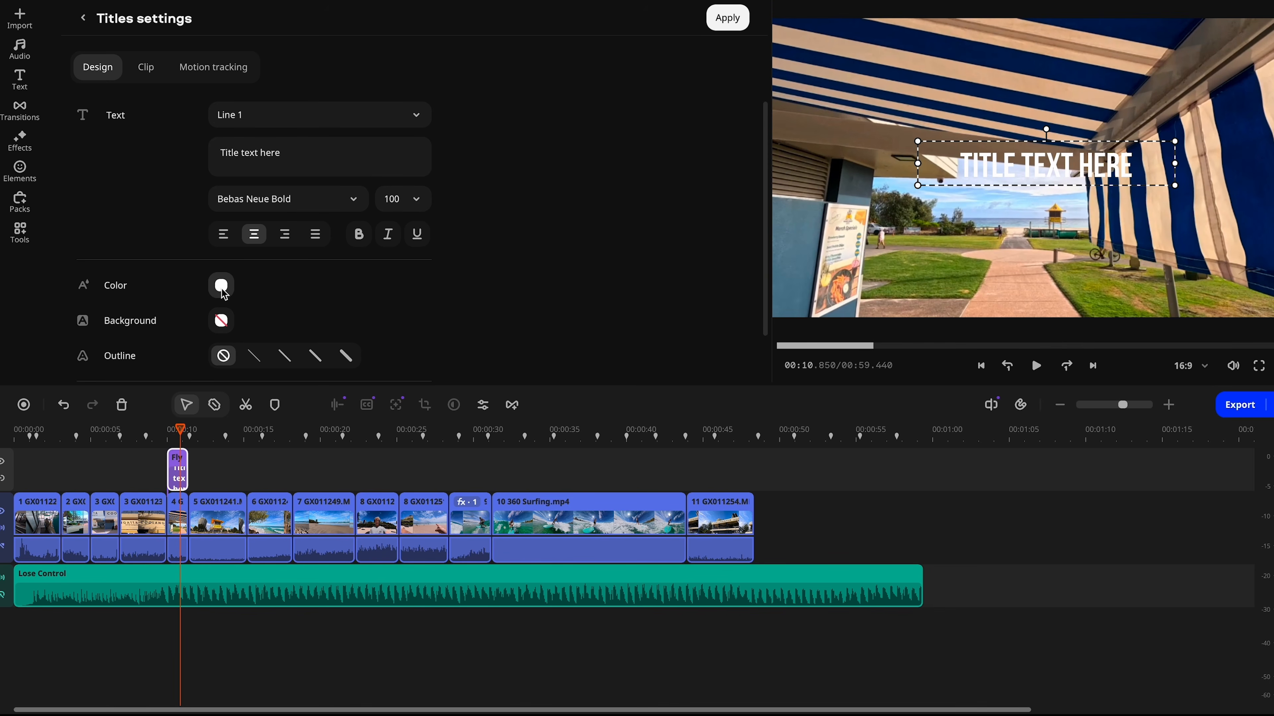
{"action": "left_click", "coordinate": [369, 116]}
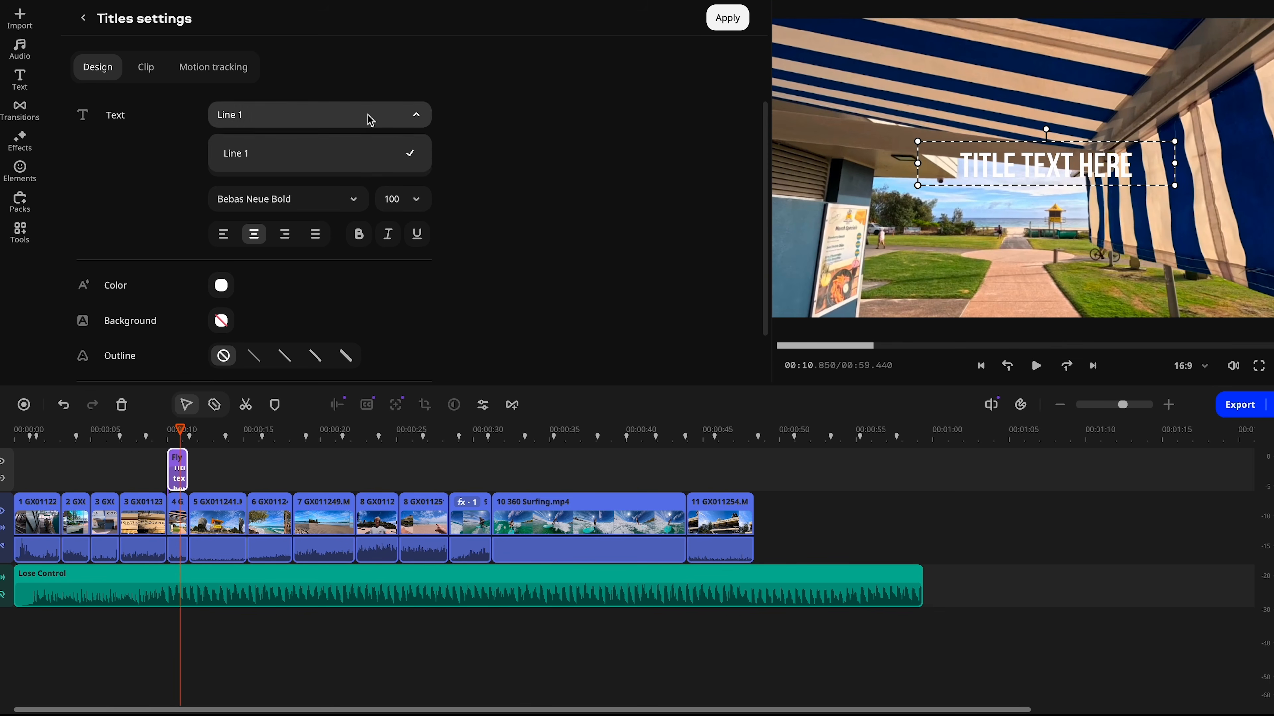
{"action": "left_click", "coordinate": [368, 117]}
{"action": "left_click", "coordinate": [220, 286]}
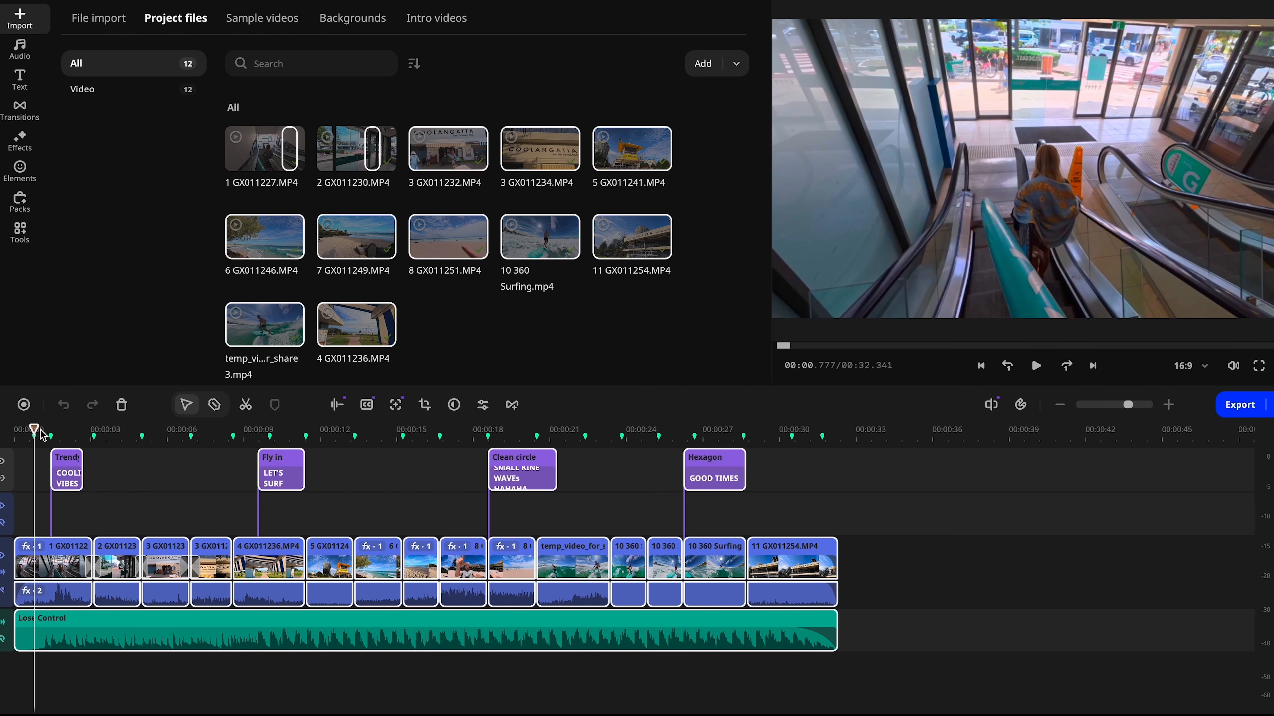
Play back the edited video from near the start and again from about 18 seconds.
{"action": "key", "text": "space"}
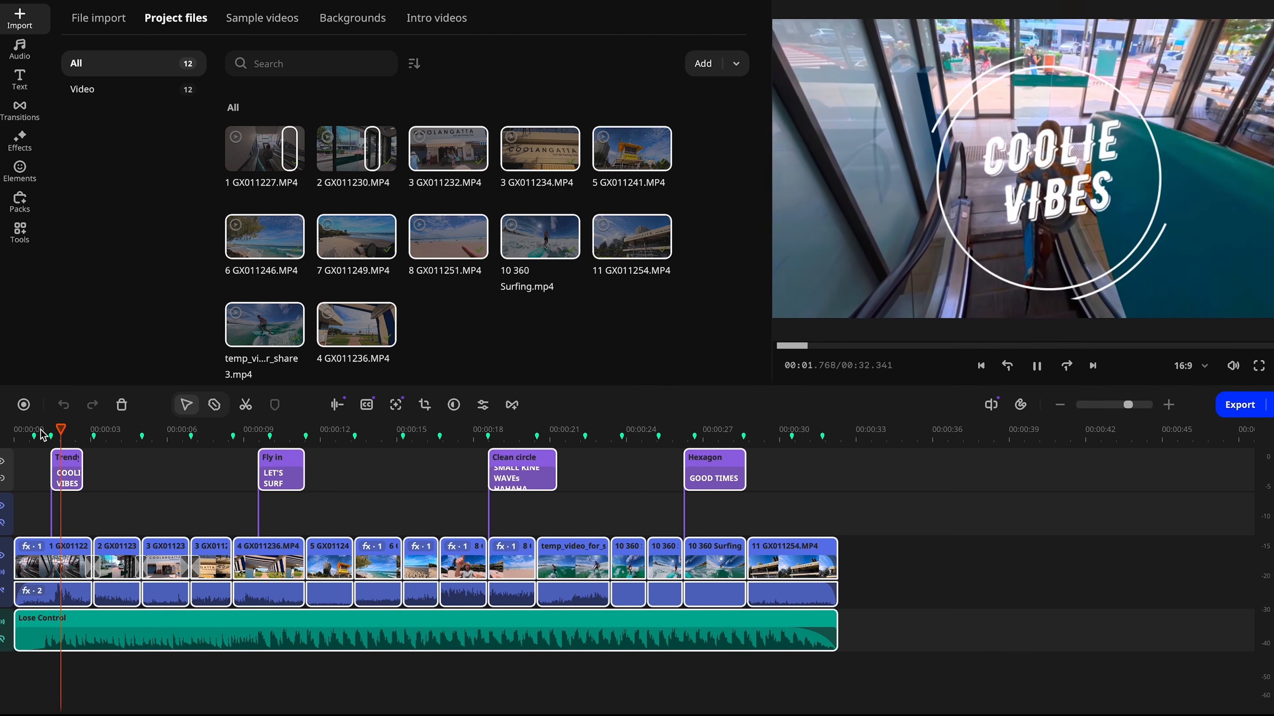
{"action": "left_click", "coordinate": [479, 435]}
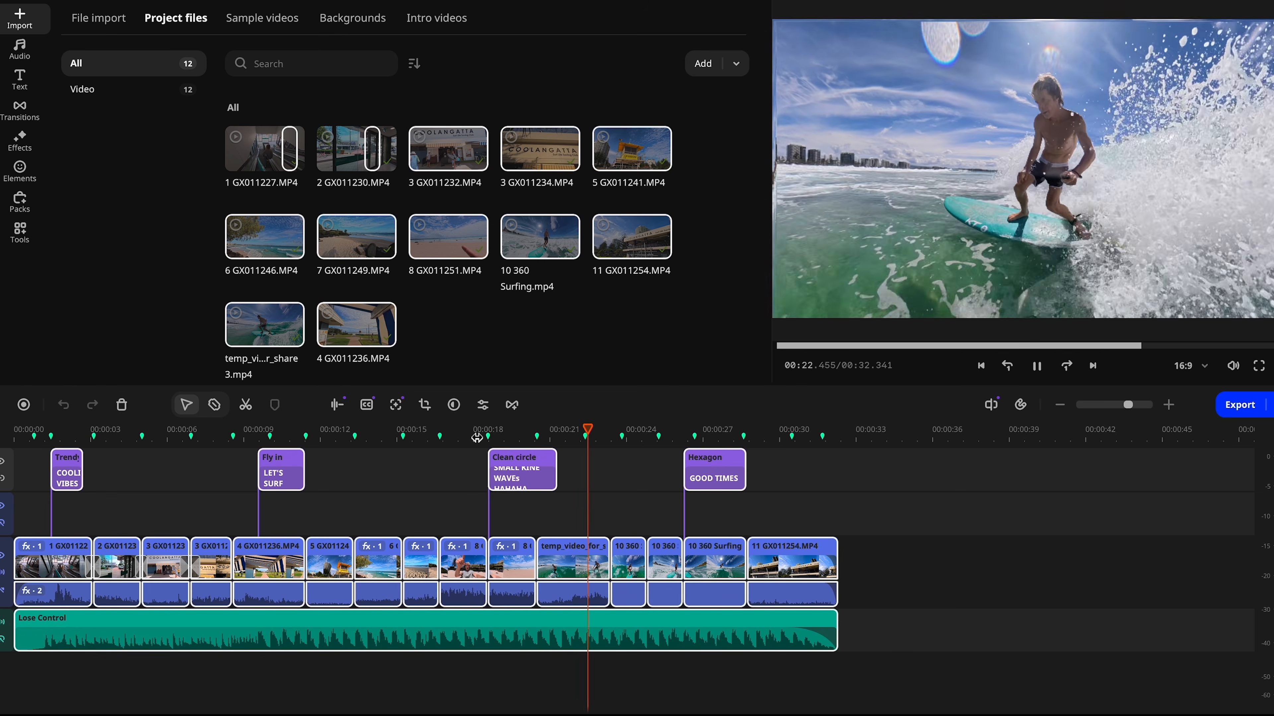
Play back the surfing section from about 22 seconds through the GOOD TIMES title to the last clip.
{"action": "key", "text": "space"}
{"action": "key", "text": "space"}
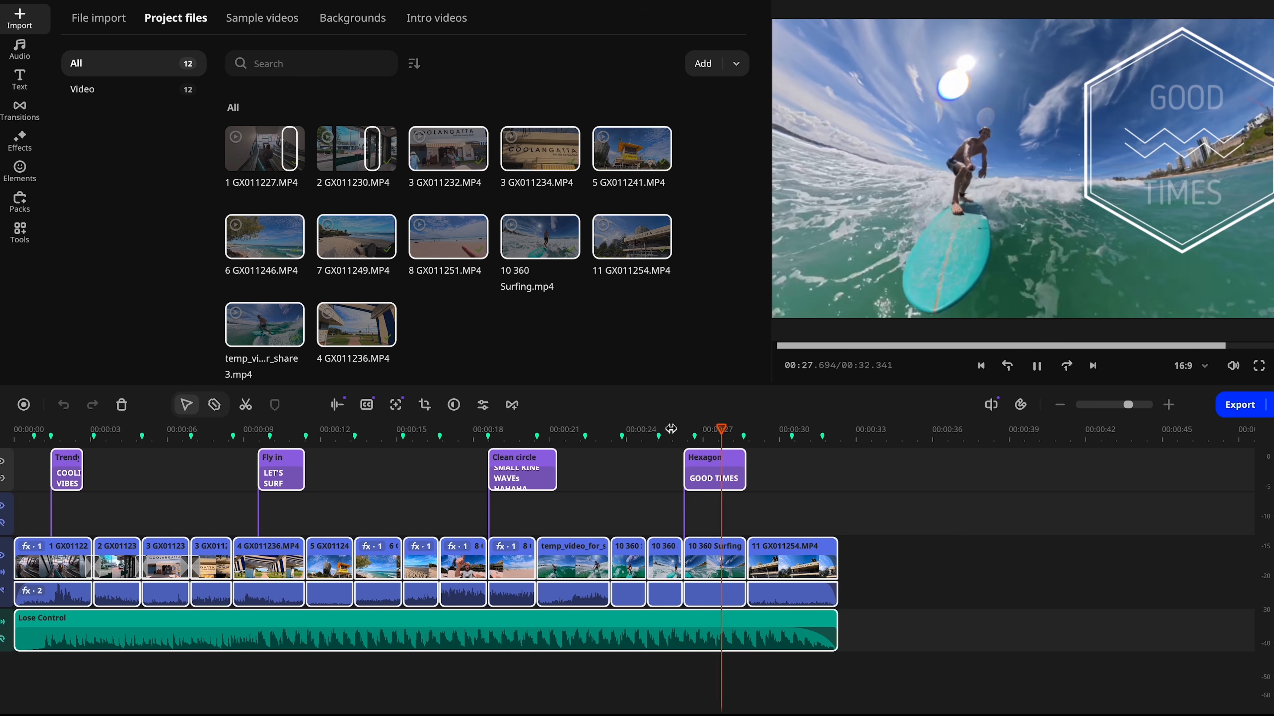
{"action": "key", "text": "space"}
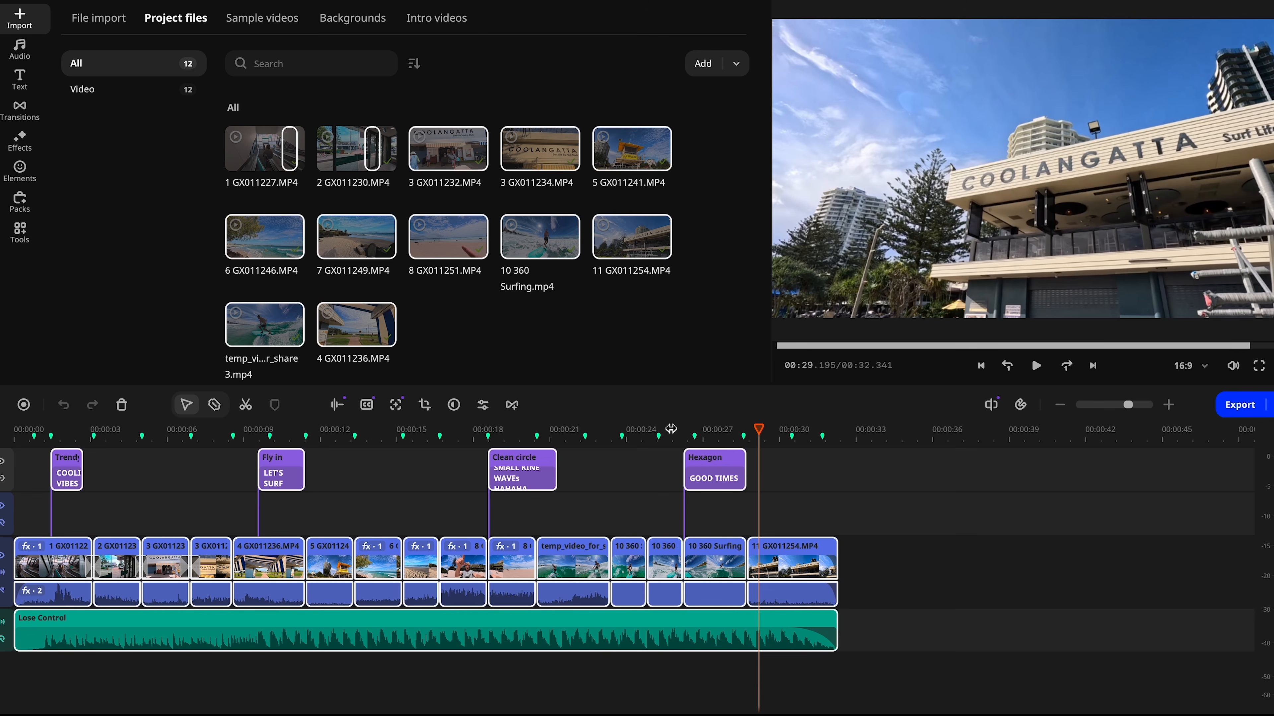
Preview transitions from the Basic category and add transitions at the three cuts between the first four clips.
{"action": "left_click", "coordinate": [22, 113]}
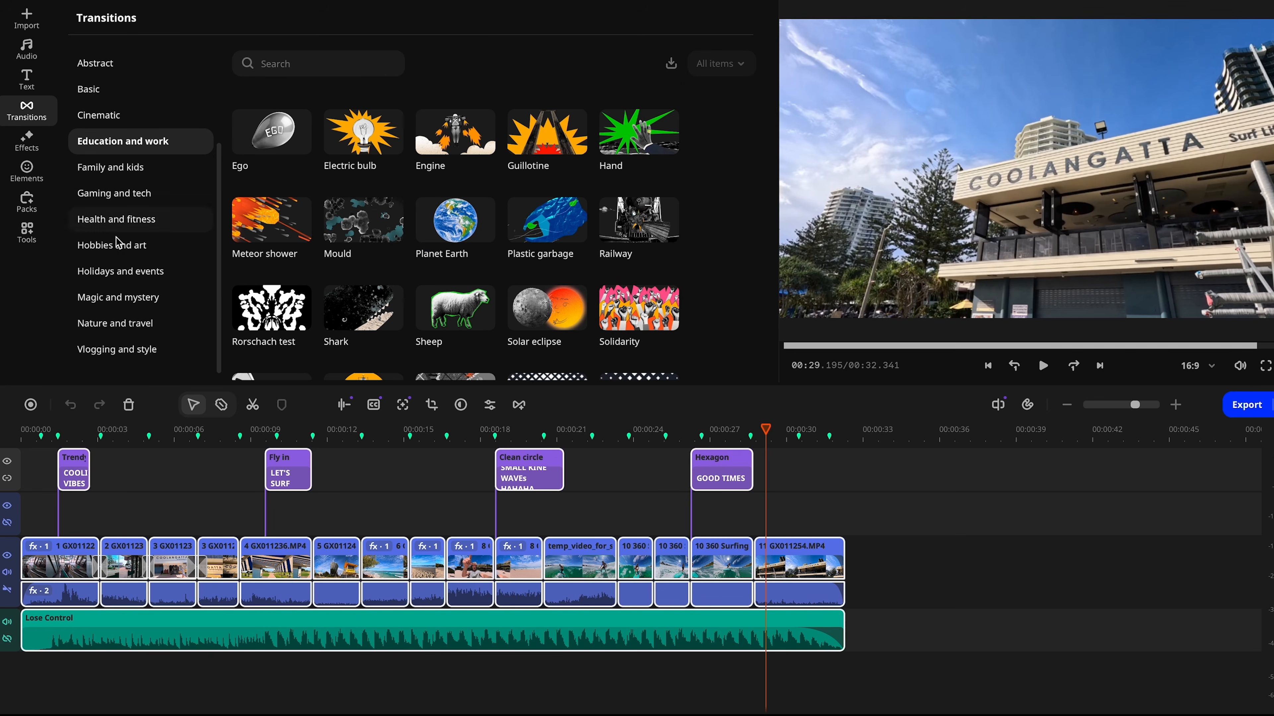
{"action": "left_click", "coordinate": [107, 90]}
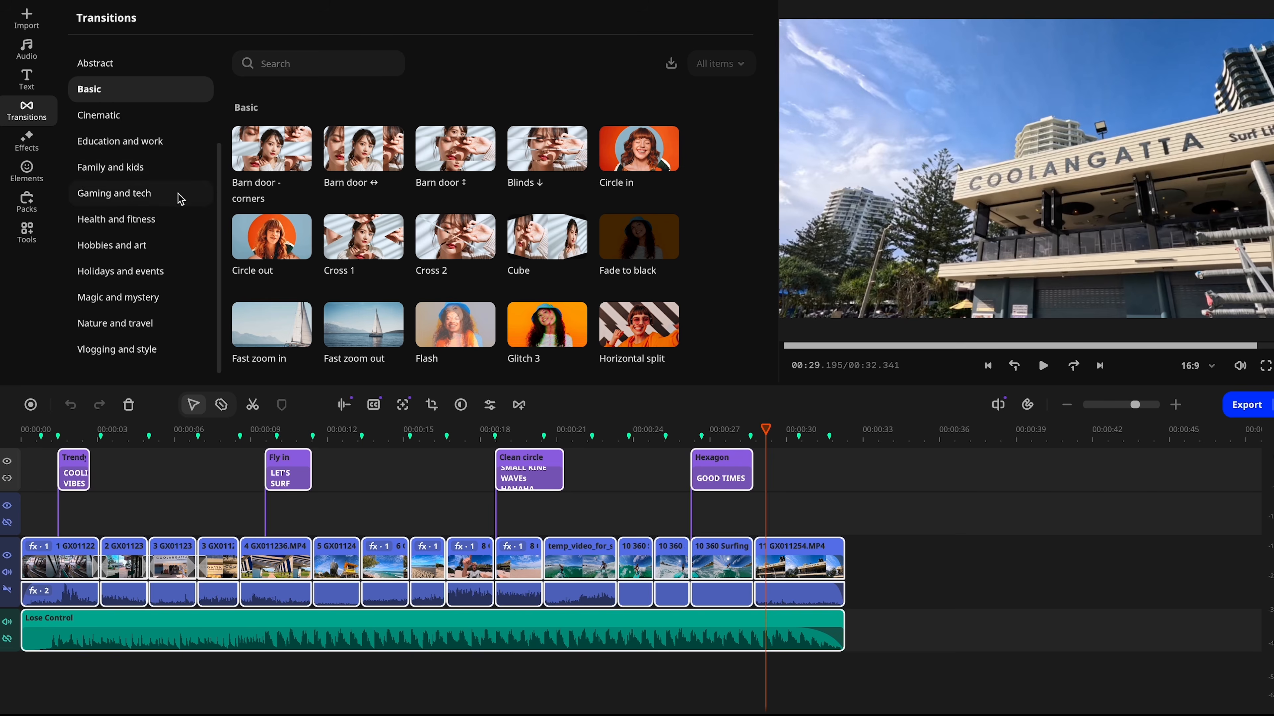
{"action": "left_click", "coordinate": [271, 168]}
{"action": "left_click", "coordinate": [360, 159]}
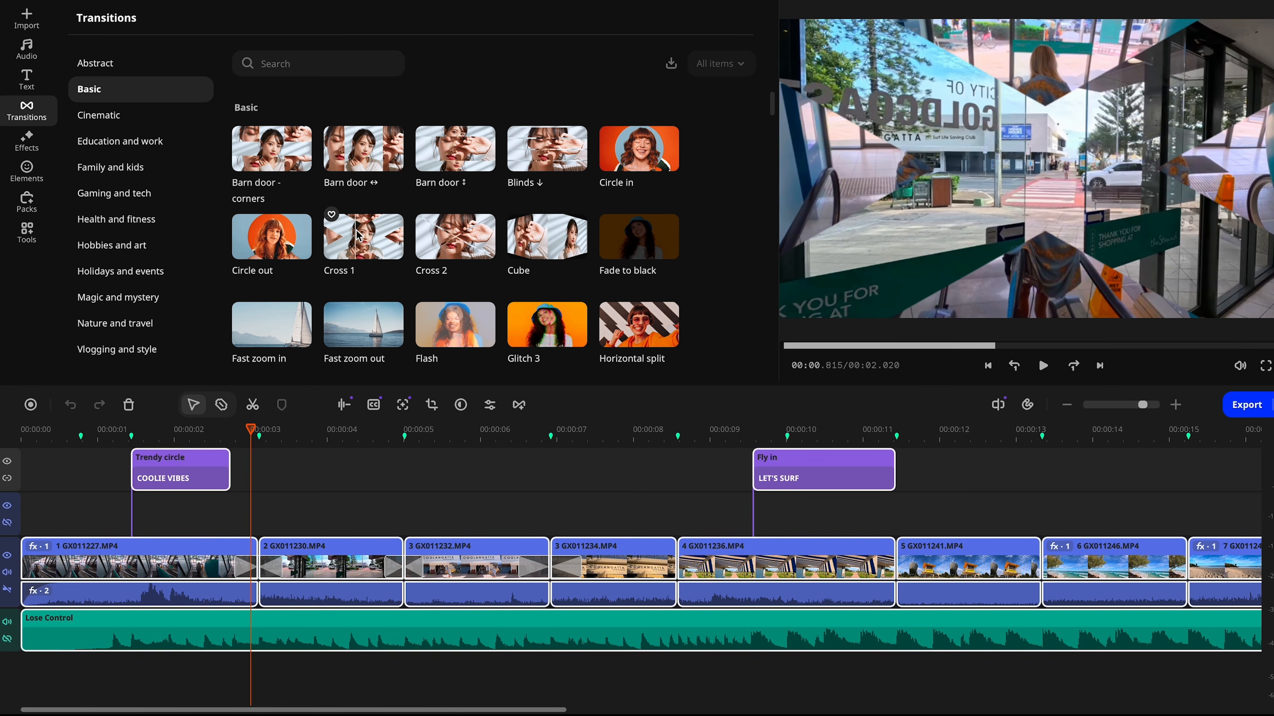
{"action": "mouse_move", "coordinate": [357, 231]}
{"action": "left_mouse_down"}
{"action": "mouse_move", "coordinate": [251, 488]}
{"action": "mouse_move", "coordinate": [260, 554]}
{"action": "mouse_move", "coordinate": [351, 223]}
{"action": "mouse_move", "coordinate": [355, 236]}
{"action": "left_mouse_up"}
{"action": "left_click_drag", "start_coordinate": [250, 475], "coordinate": [275, 479]}
{"action": "left_click_drag", "start_coordinate": [382, 485], "coordinate": [557, 501]}
{"action": "left_click", "coordinate": [330, 484]}
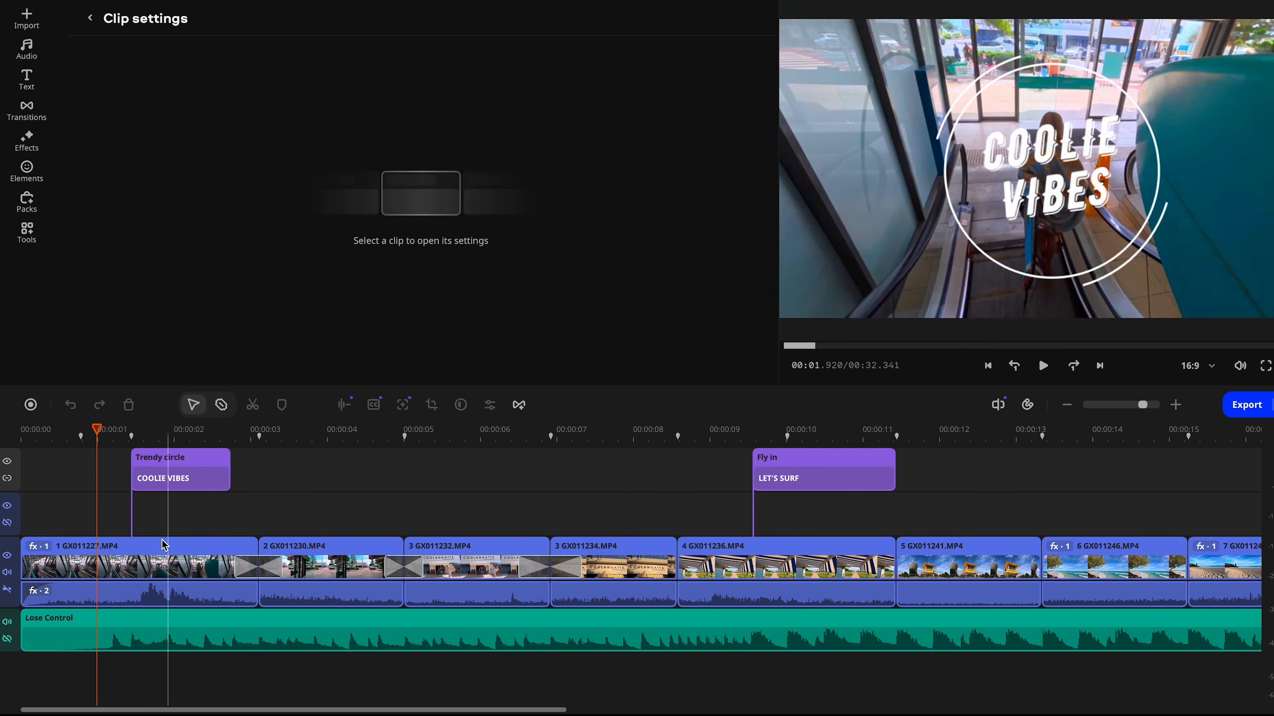
Set a 0.50 sec fade-in on clip 1 GX011227.MP4 and the Lose Control music, and a 0.50 sec fade-out on clip 11 GX011254.MP4.
{"action": "left_click", "coordinate": [159, 572]}
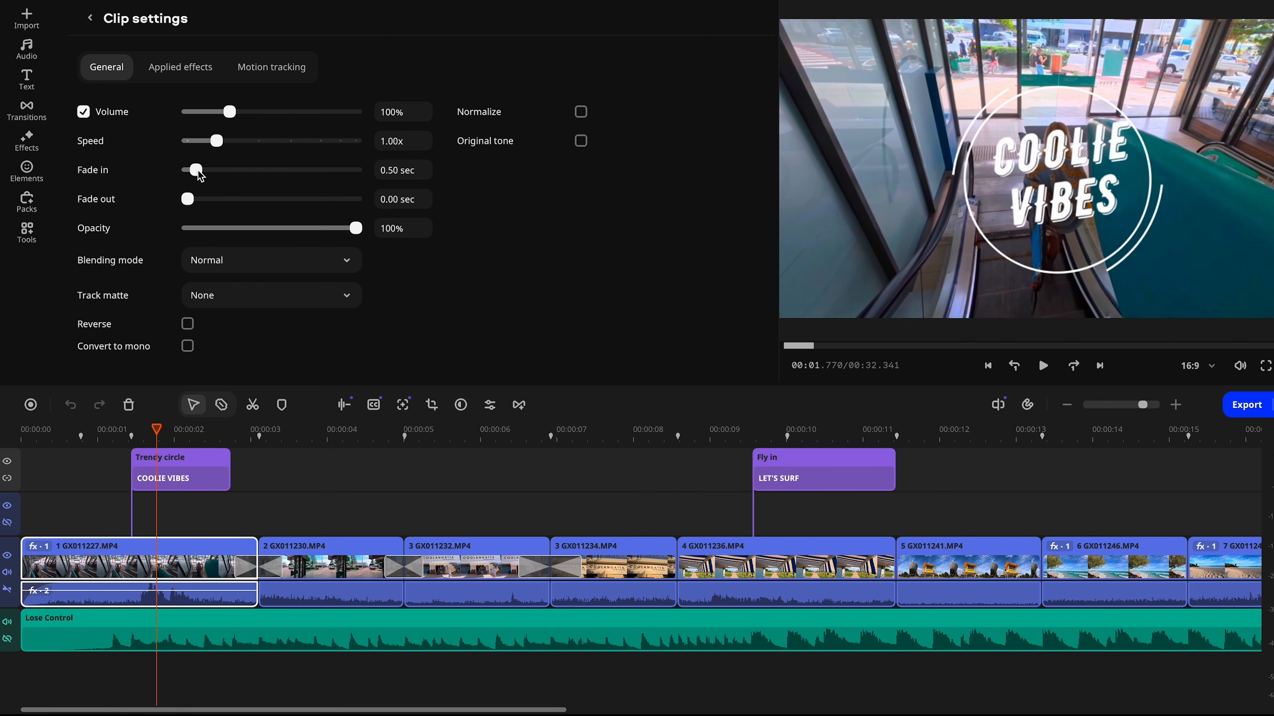
{"action": "left_click", "coordinate": [193, 635]}
{"action": "scroll", "coordinate": [532, 489], "scroll_direction": "right", "scroll_amount": 10}
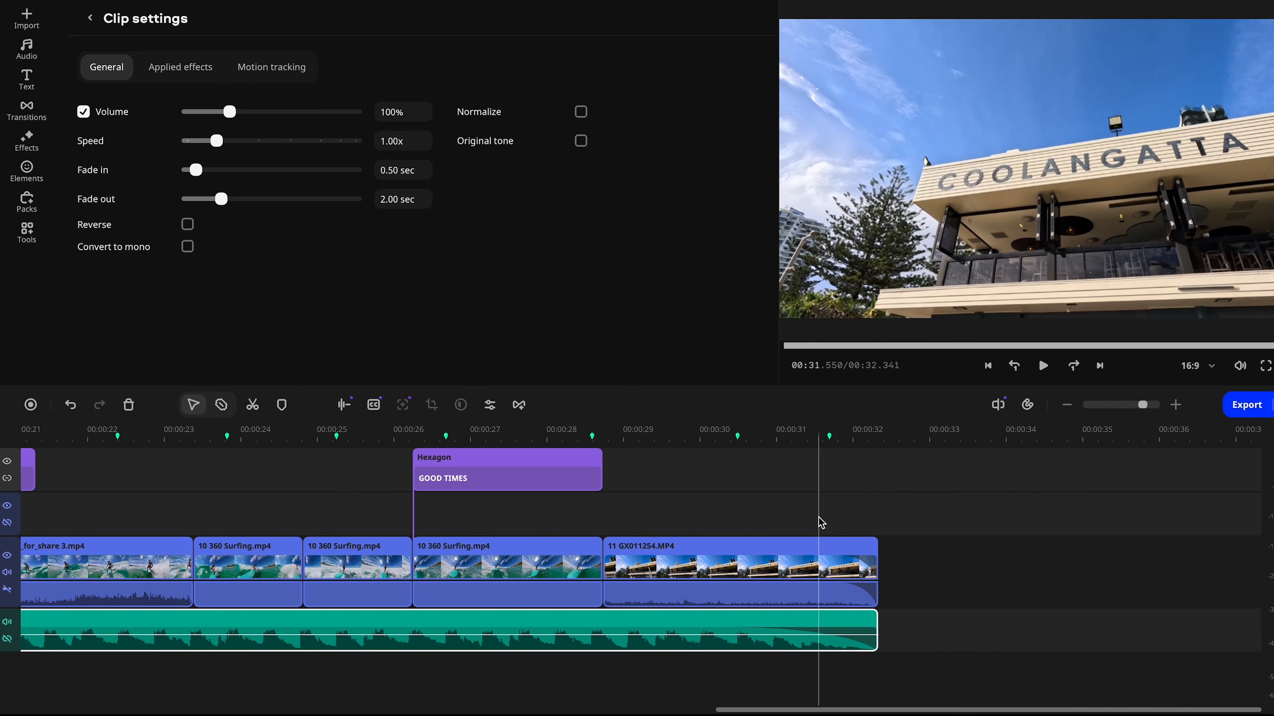
{"action": "left_click", "coordinate": [848, 558]}
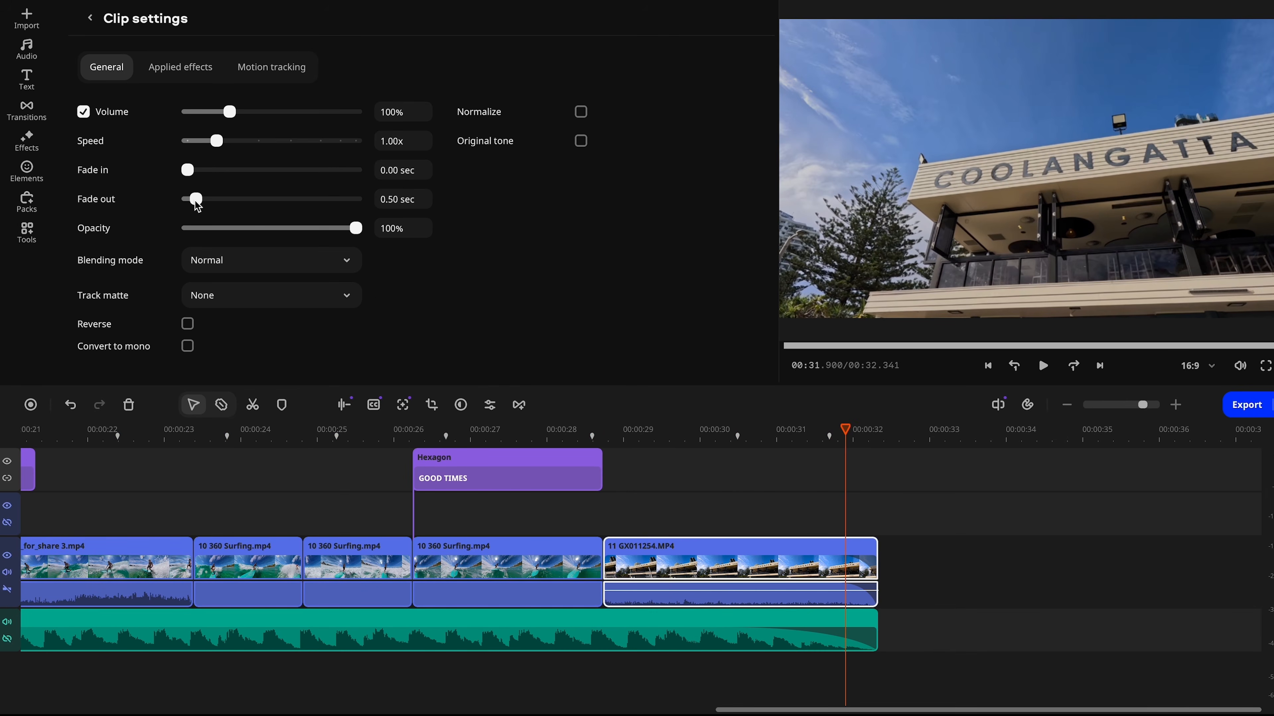
{"action": "left_click", "coordinate": [774, 631]}
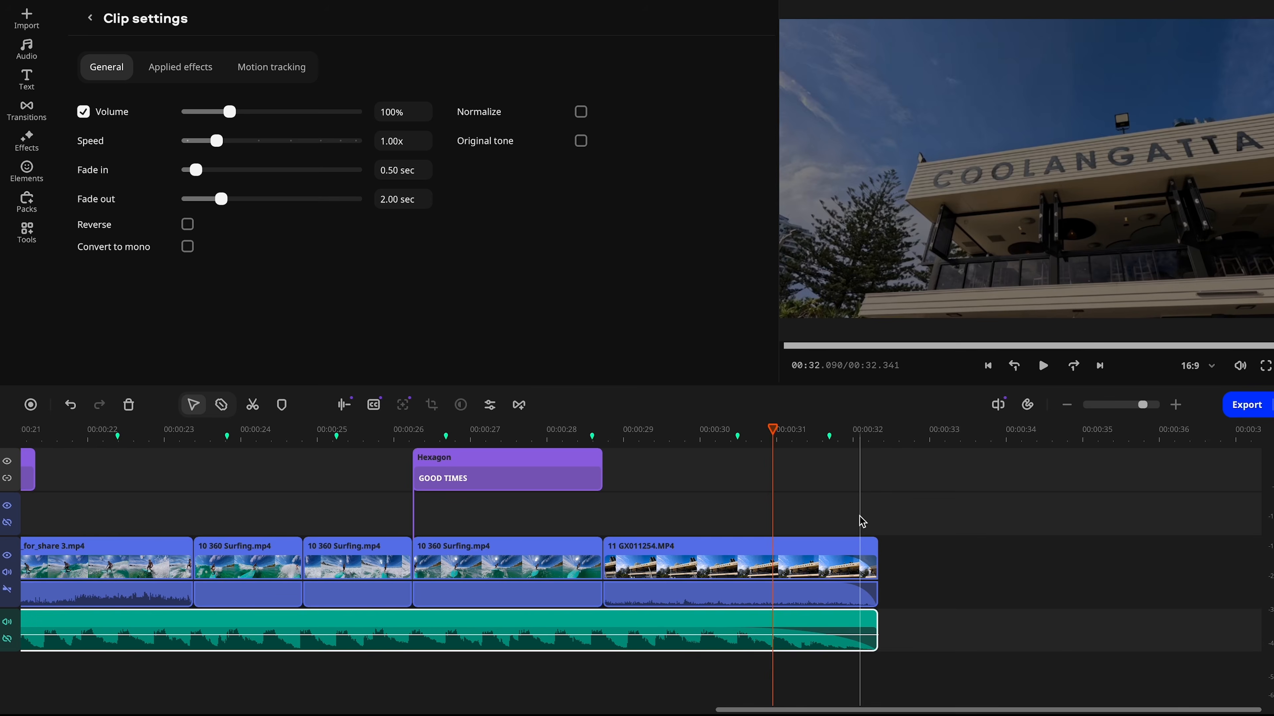
Play back the ending from about 31 seconds and the video from its start to check the fades.
{"action": "left_click", "coordinate": [777, 433]}
{"action": "key", "text": "space"}
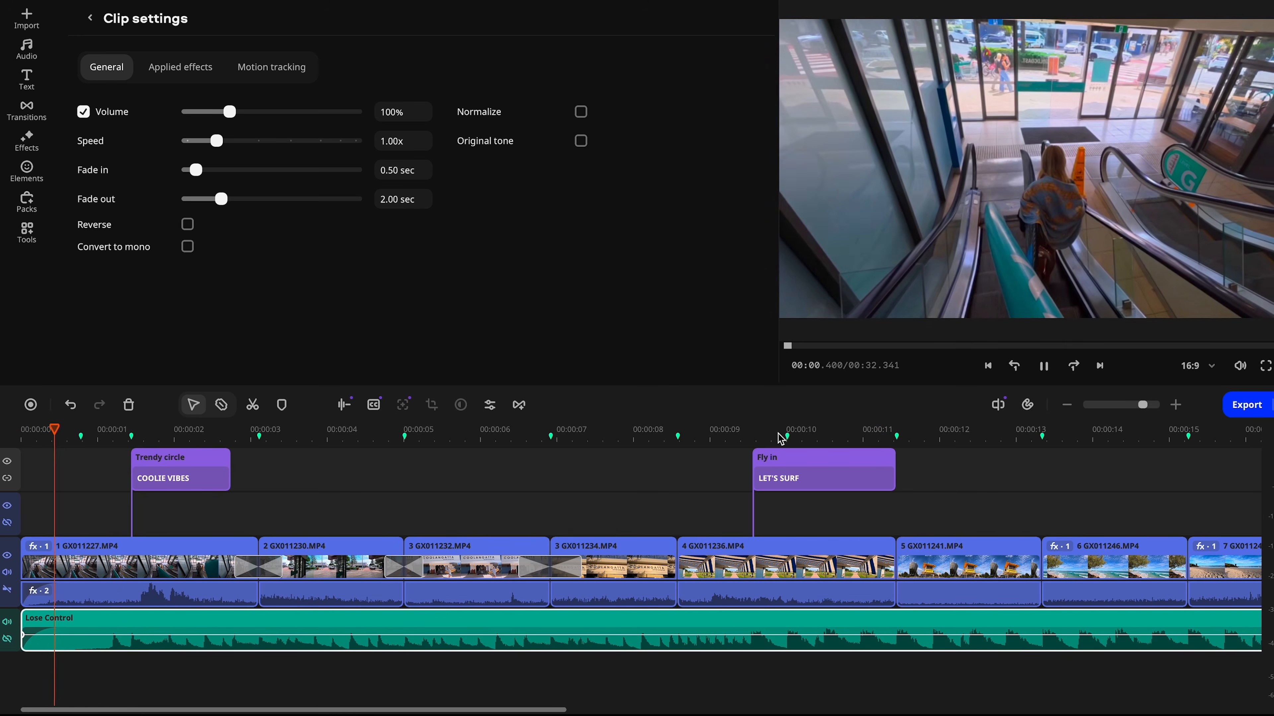
{"action": "key", "text": "space"}
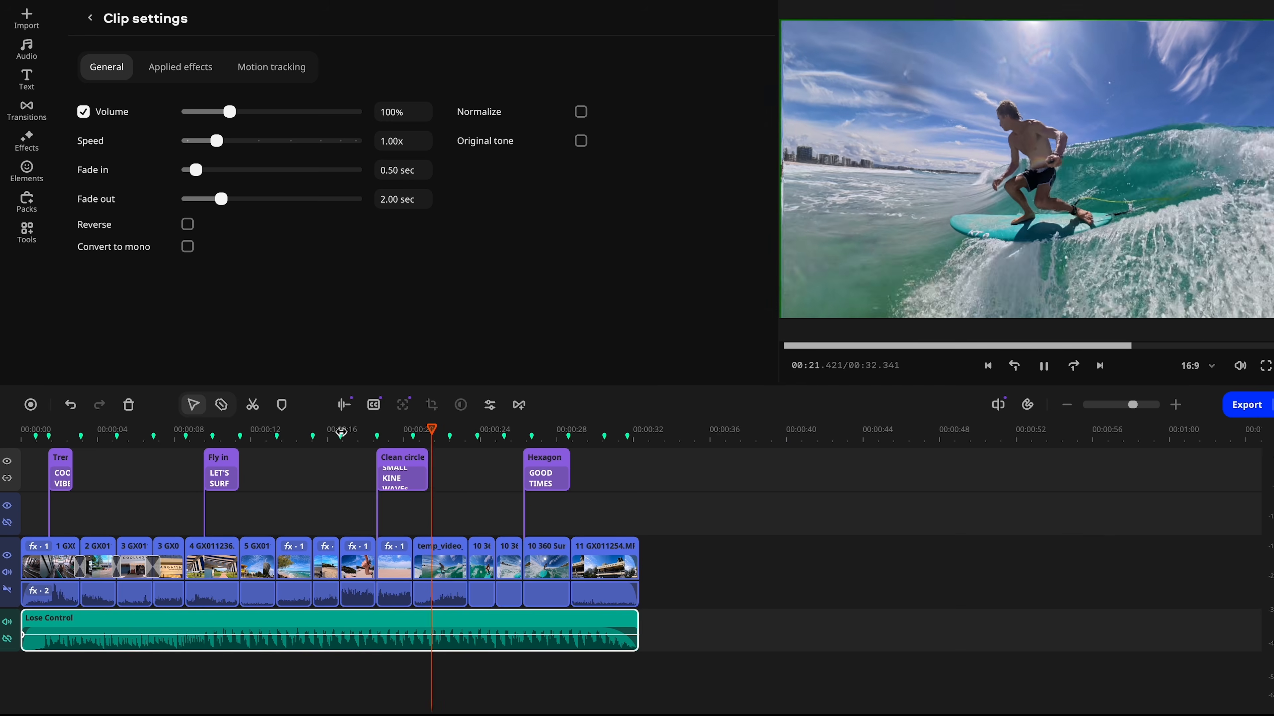
Export the video as an MP4 at 3840x2160 (16:9) resolution, starting from the High quality preset.
{"action": "left_click", "coordinate": [1247, 412]}
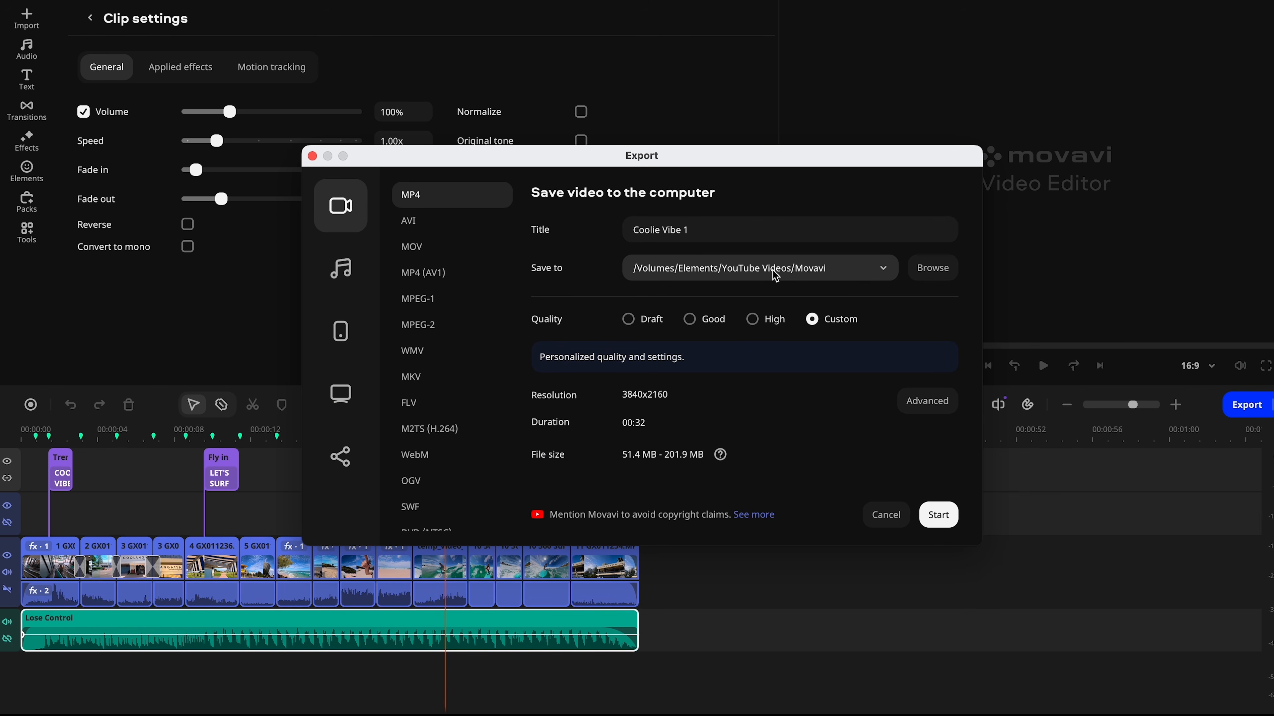
{"action": "left_click", "coordinate": [754, 322]}
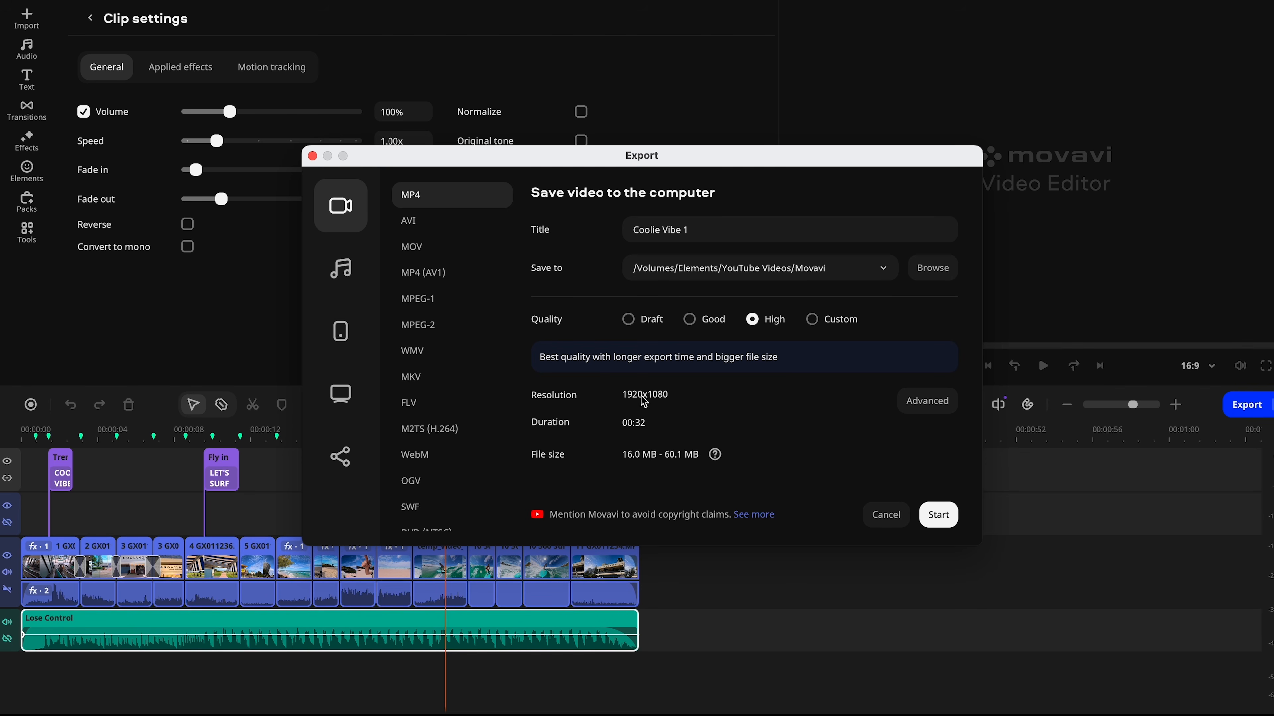
{"action": "left_click", "coordinate": [936, 409]}
{"action": "left_click", "coordinate": [753, 230]}
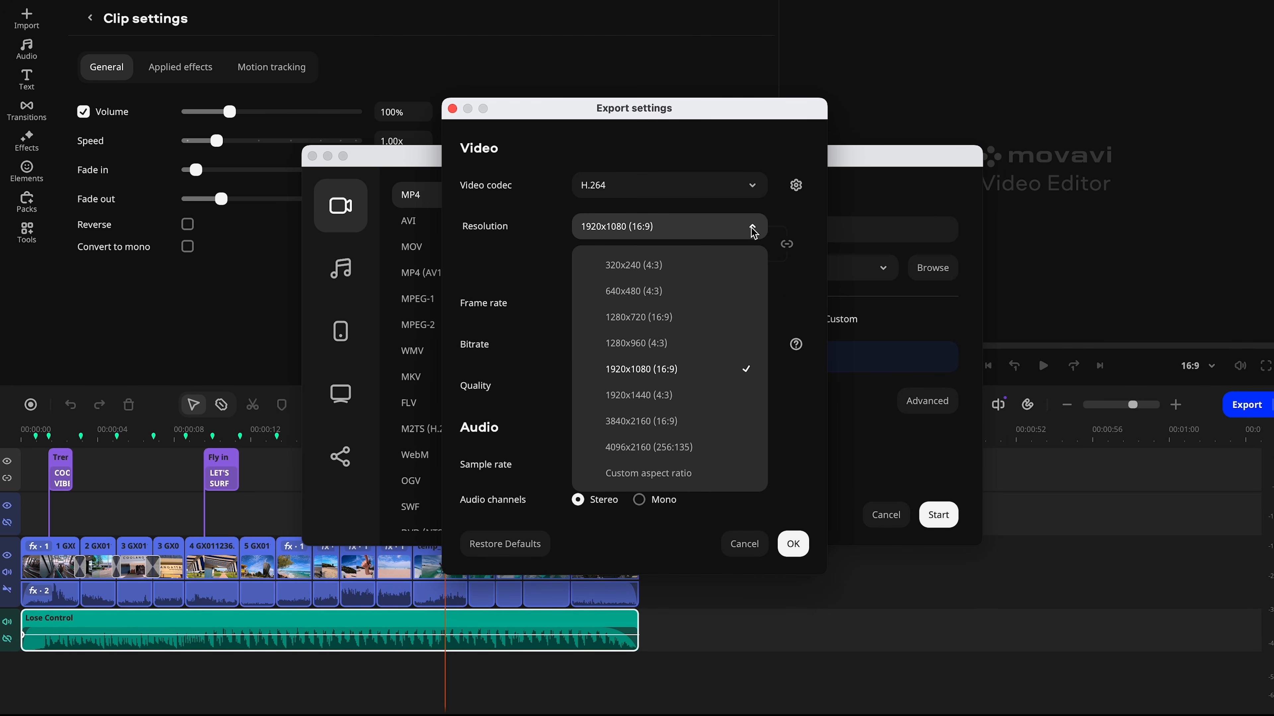
{"action": "left_click", "coordinate": [672, 427]}
{"action": "key", "text": "Return"}
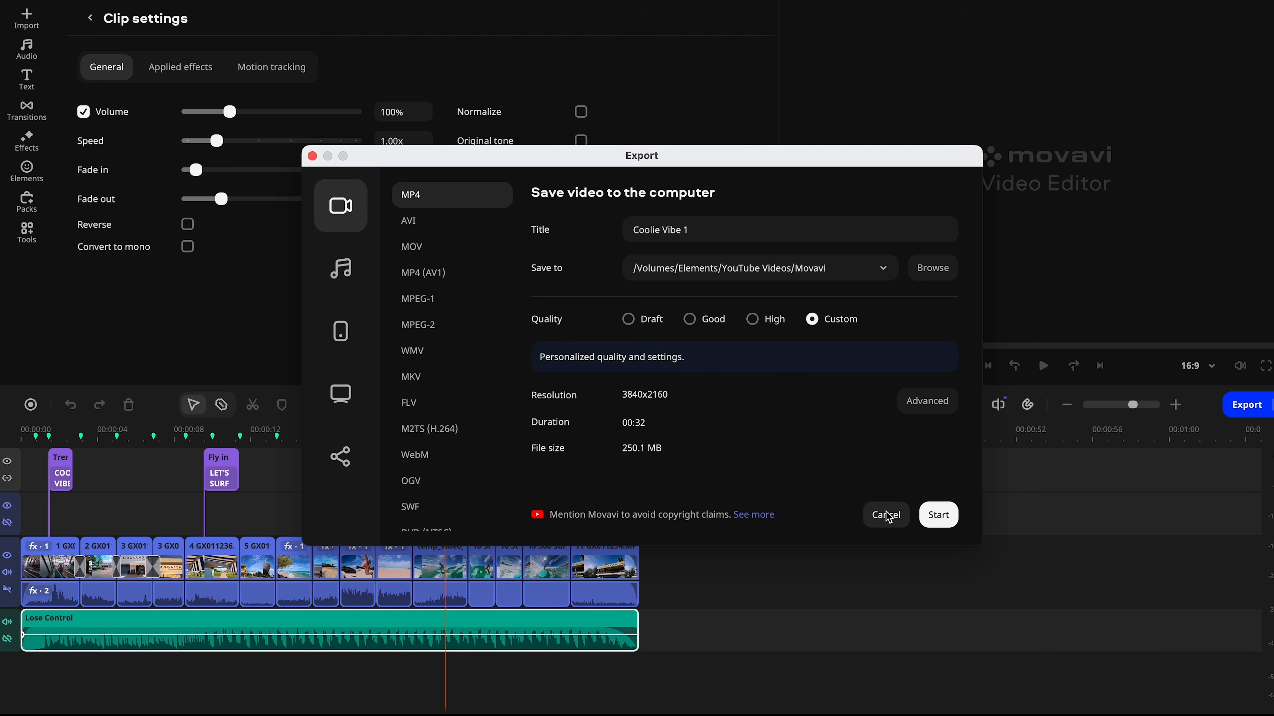
{"action": "left_click", "coordinate": [939, 516]}
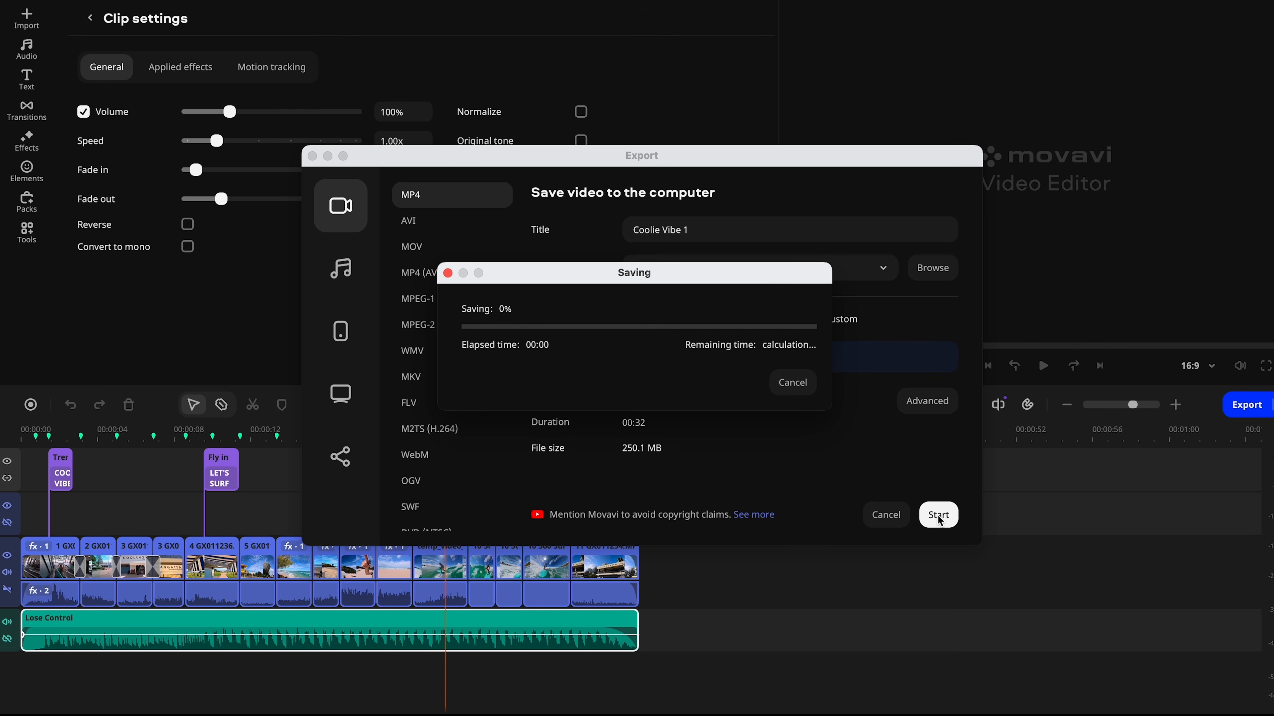